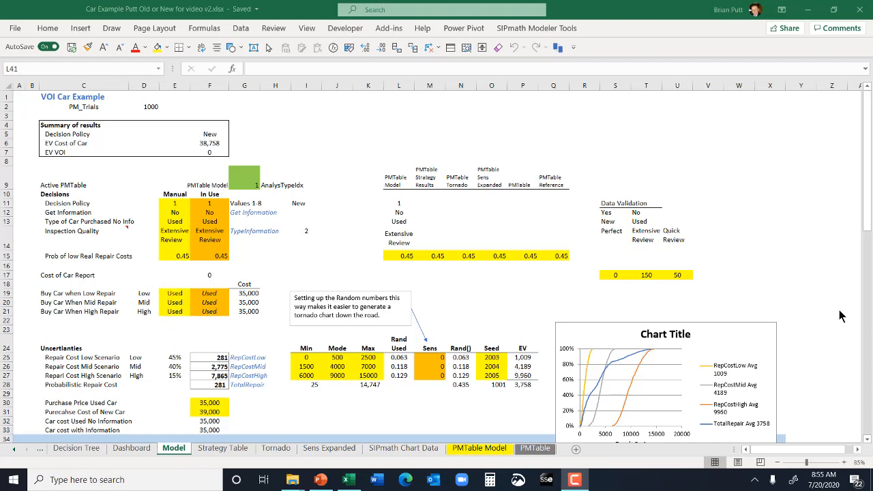
Move the _CostCar chart up beside the Decisions inputs, over the Min, Mode and Max table of the uncertainties.
click(866, 211)
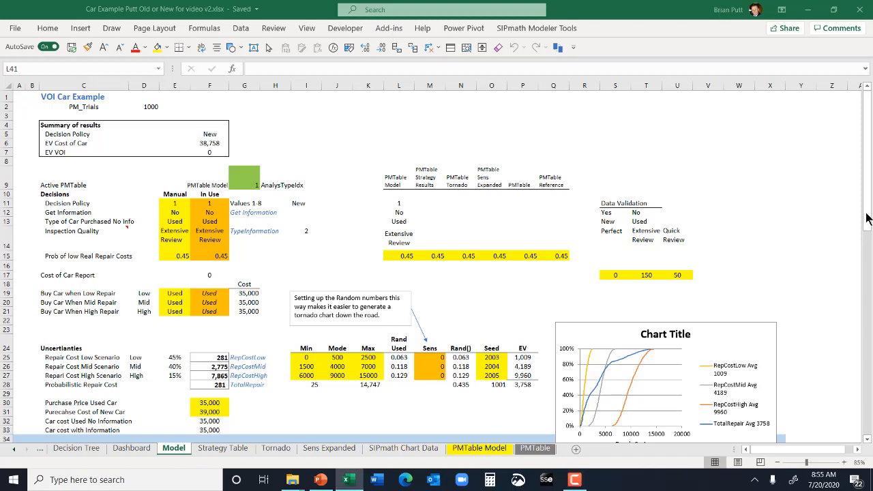
scroll(829, 287, down, 4)
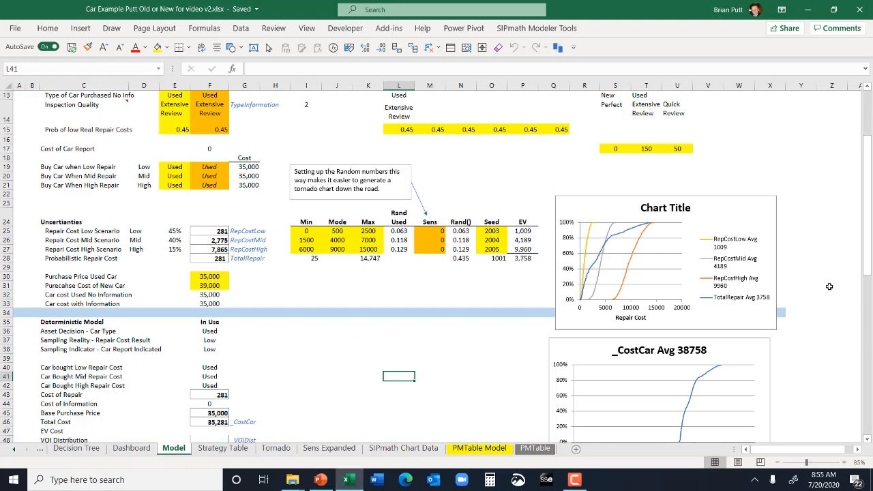
scroll(829, 287, down, 2)
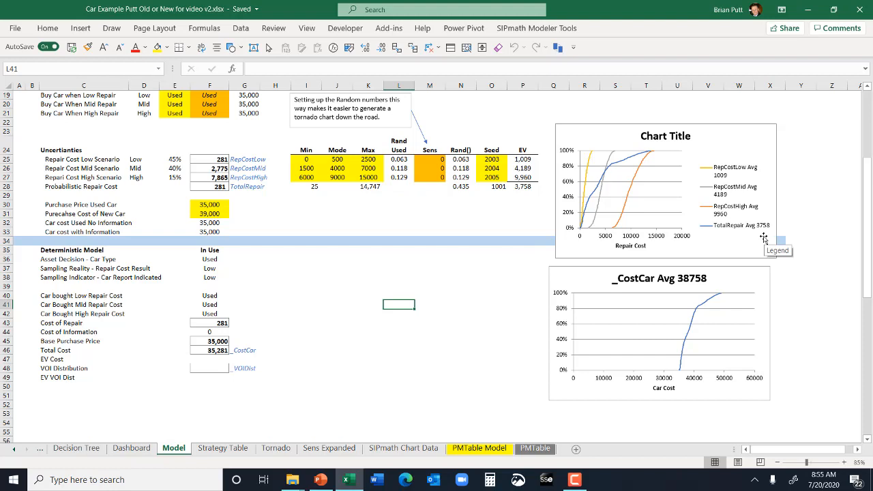
click(213, 202)
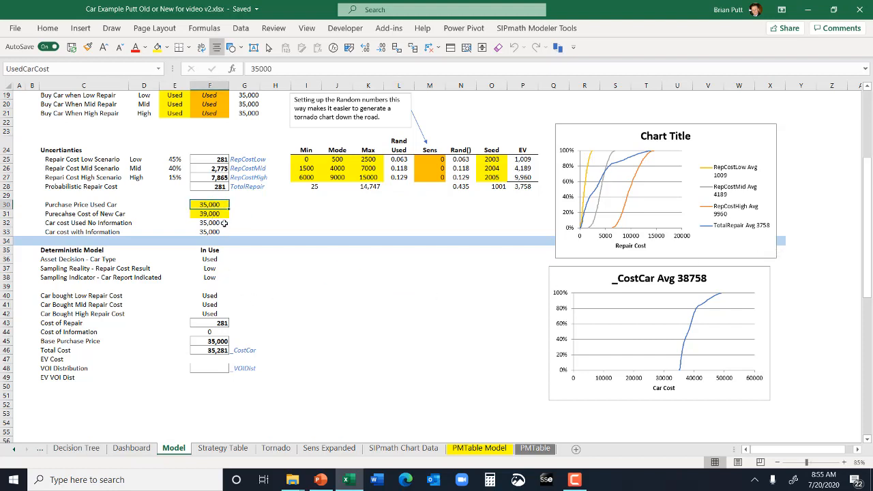
key(Down)
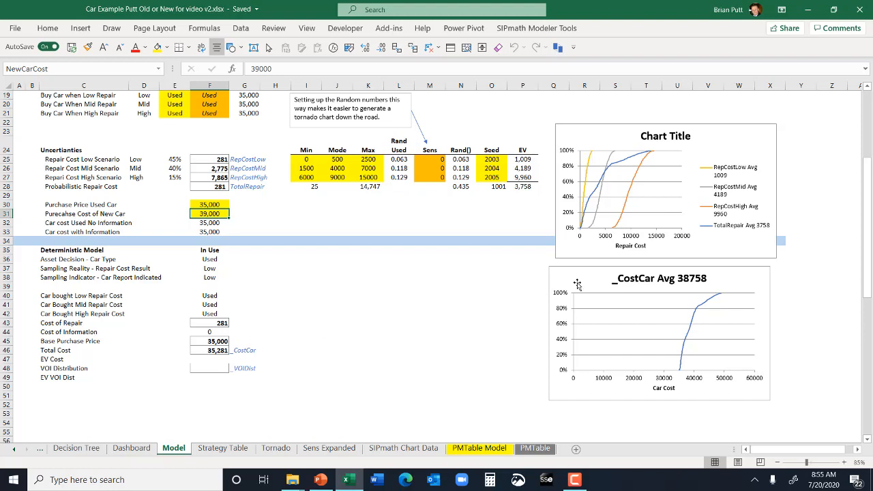
drag(569, 278, 309, 269)
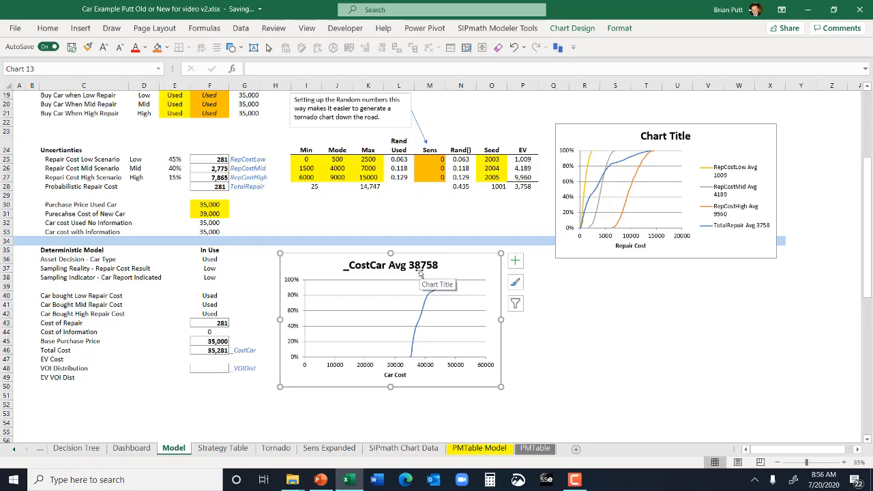
scroll(419, 275, up, 4)
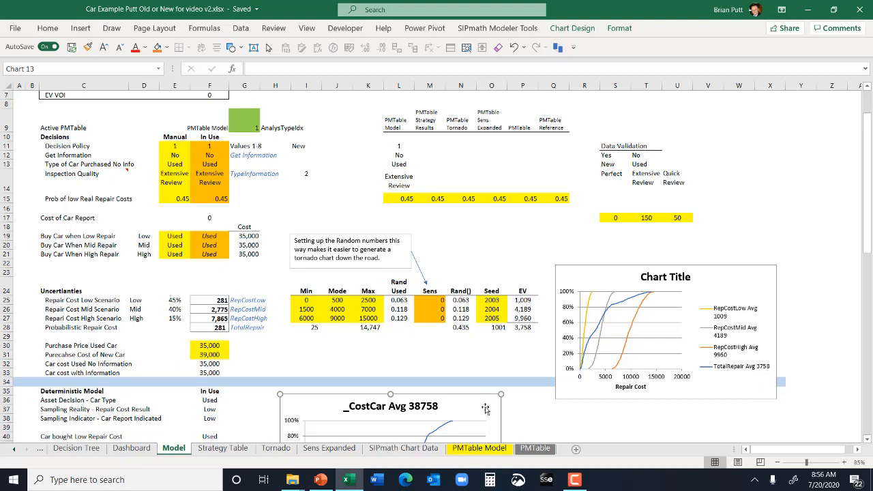
drag(486, 408, 476, 209)
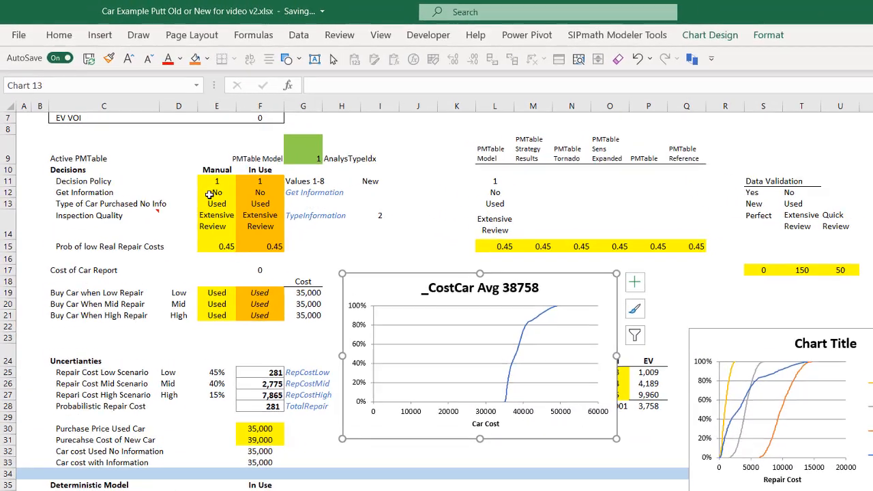
Set the manual Type of Car Purchased No Info in E13 to new and Get Information in E12 to Yes.
click(169, 156)
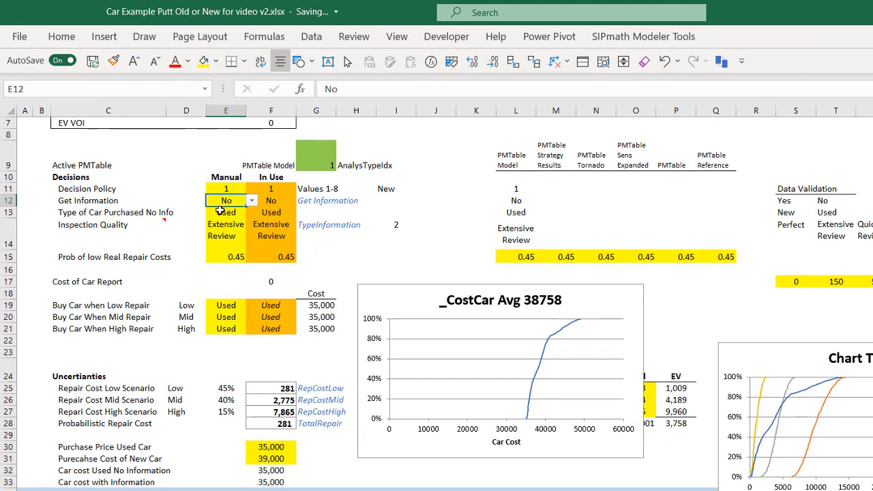
click(219, 213)
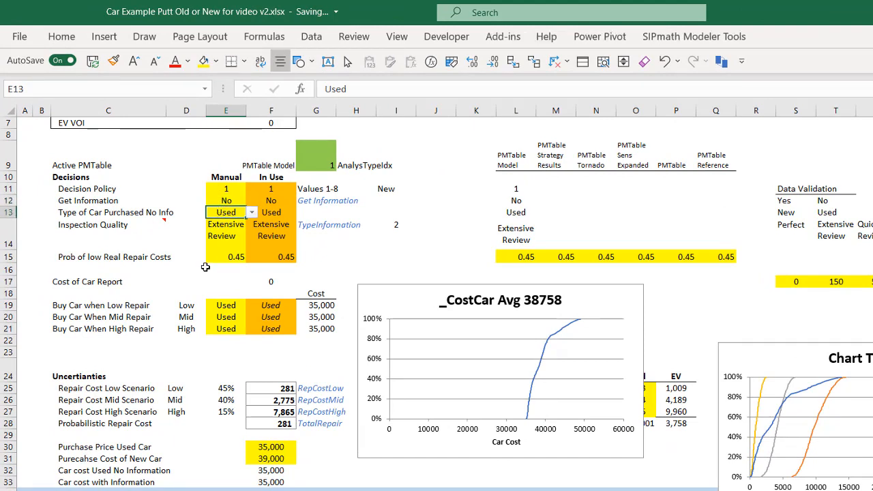
text(new)
key(ctrl+Return)
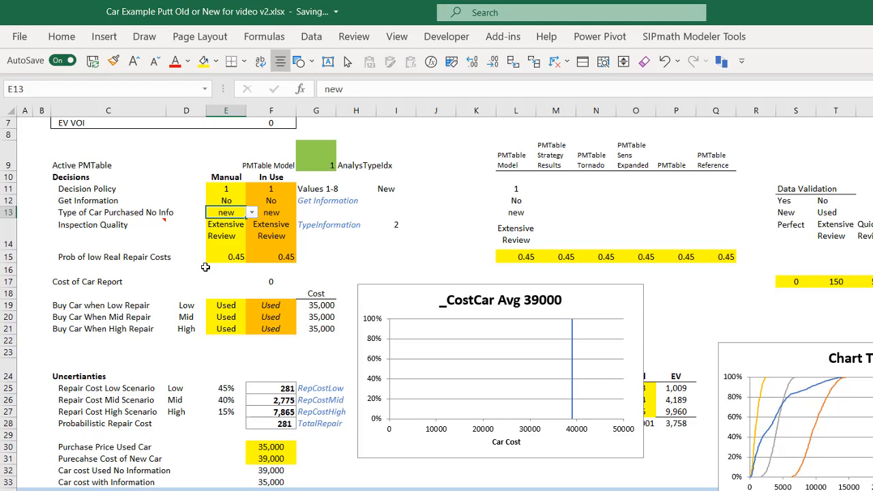
key(Up)
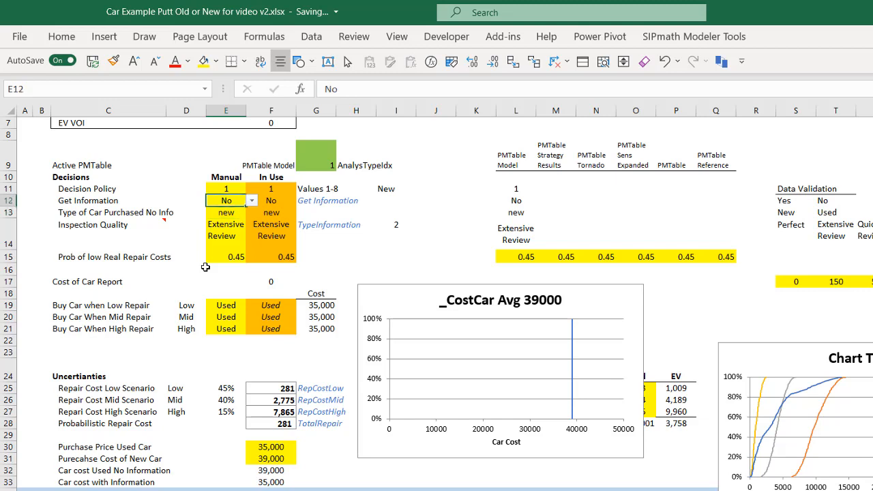
text(Yes)
key(ctrl+Return)
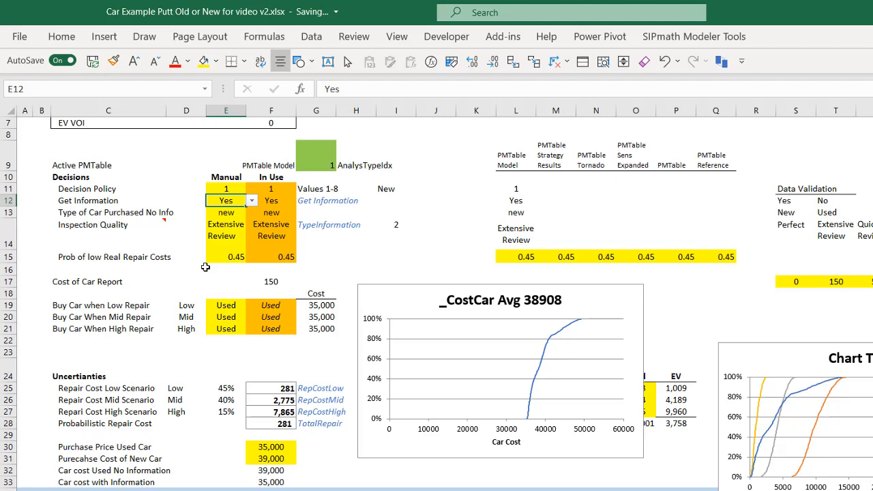
Shift the _CostCar chart down slightly so it sits just below the Buy Car rows' level.
key(Down)
key(Down)
key(Down)
key(Down)
key(Down)
key(Down)
key(Down)
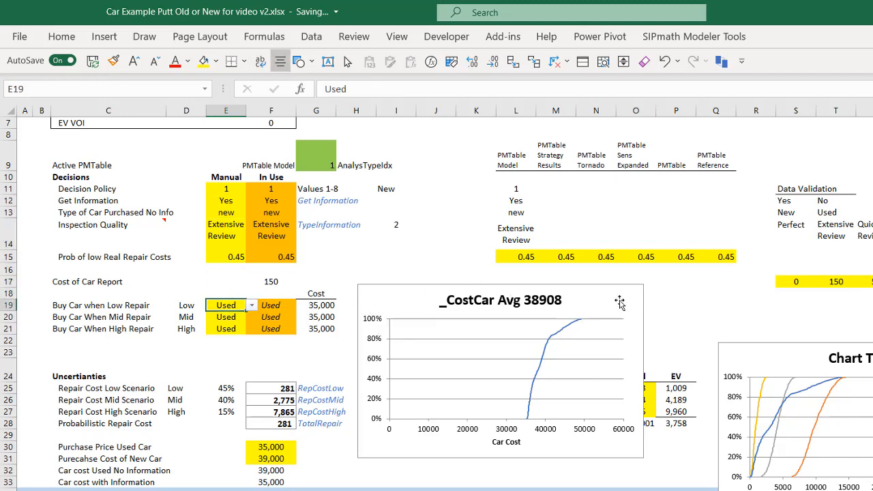
drag(620, 302, 621, 335)
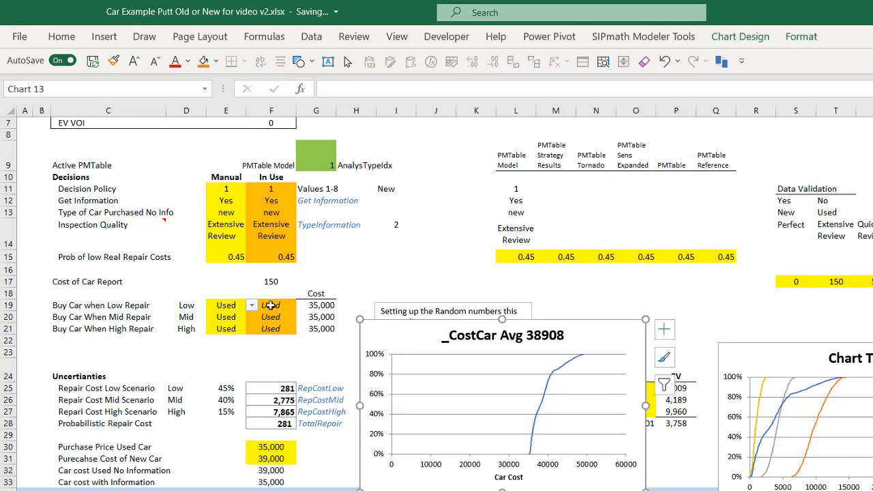
Set the manual choice for Buy Car When High Repair in E21 to New.
click(265, 329)
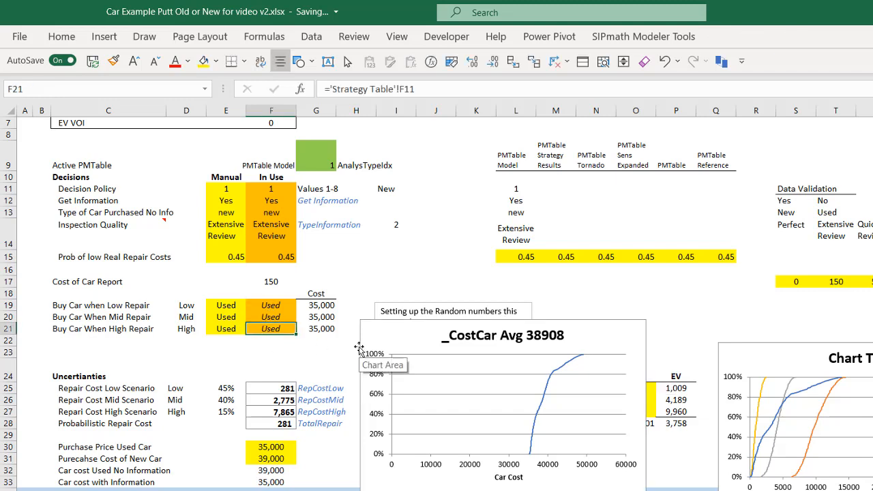
key(Left)
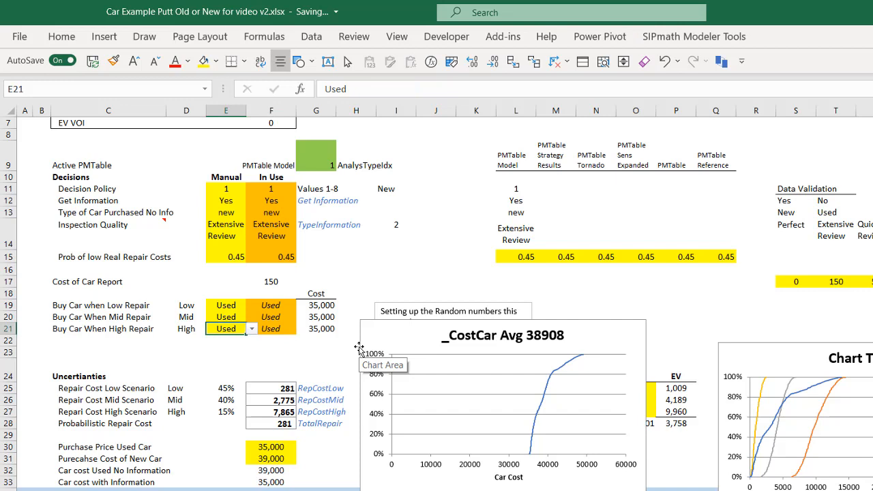
text(New)
key(Tab)
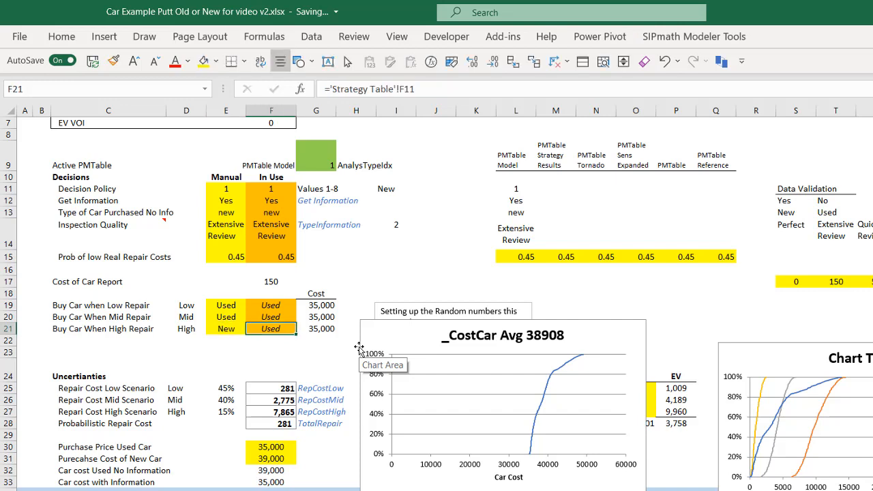
Link the In Use Buy Car cells F19:F21 to their manual choices, using =E21 in F21 and copying it upward.
text(=)
key(Left)
key(ctrl+Return)
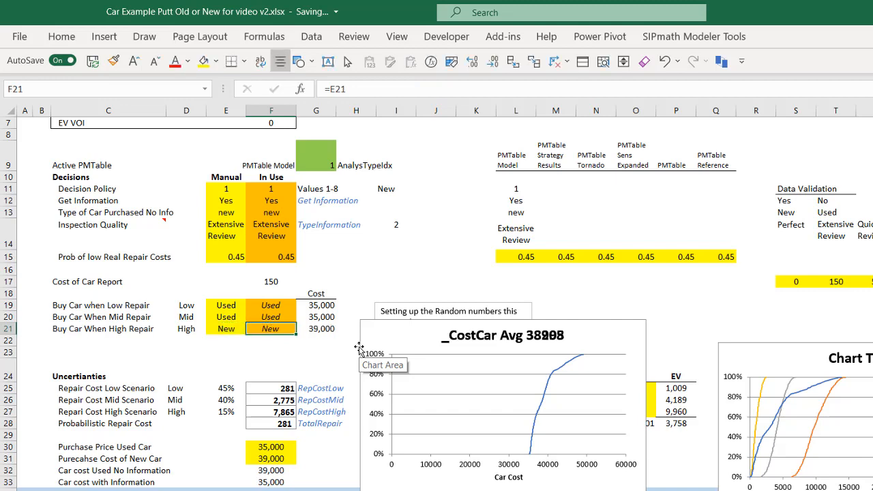
key(ctrl+c)
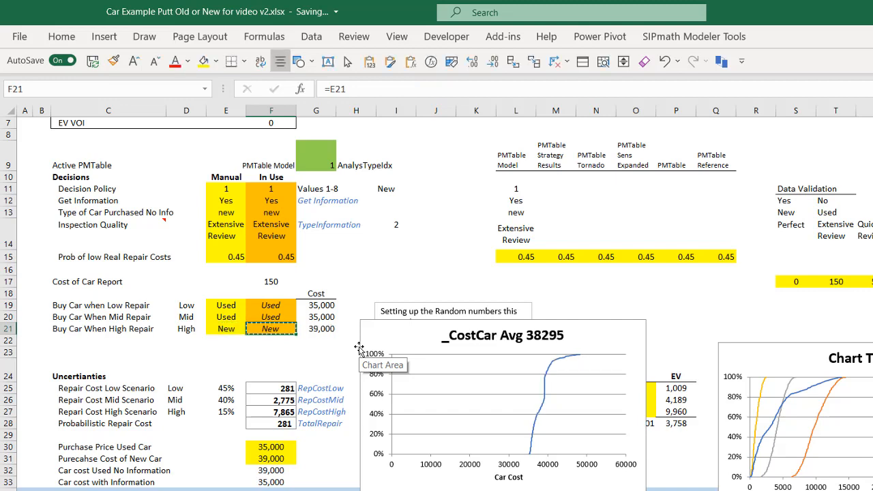
key(shift+Up)
key(shift+Up)
key(ctrl+v)
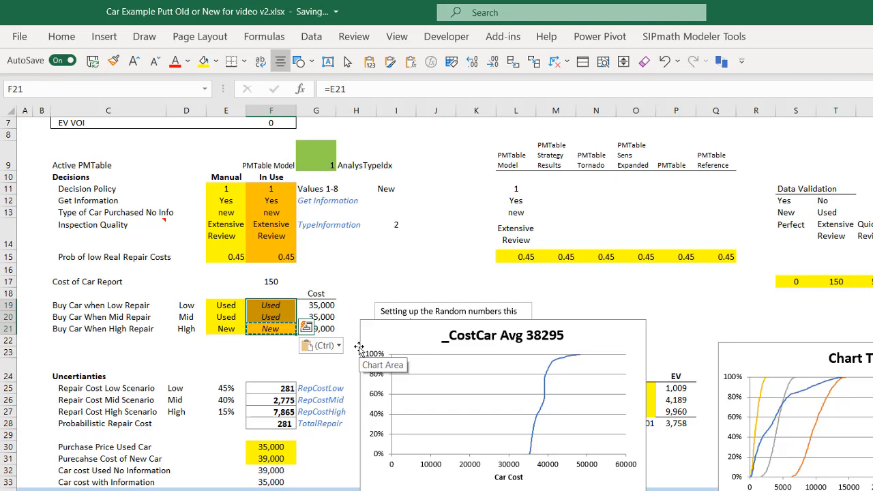
Switch the manual Buy Car When High Repair choice to Used and back to New to compare the cost chart.
click(222, 330)
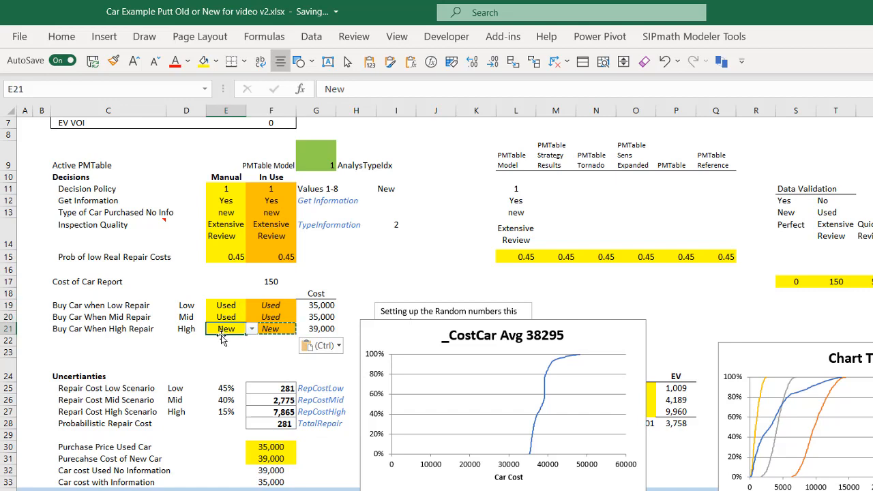
text(Used)
key(ctrl+Return)
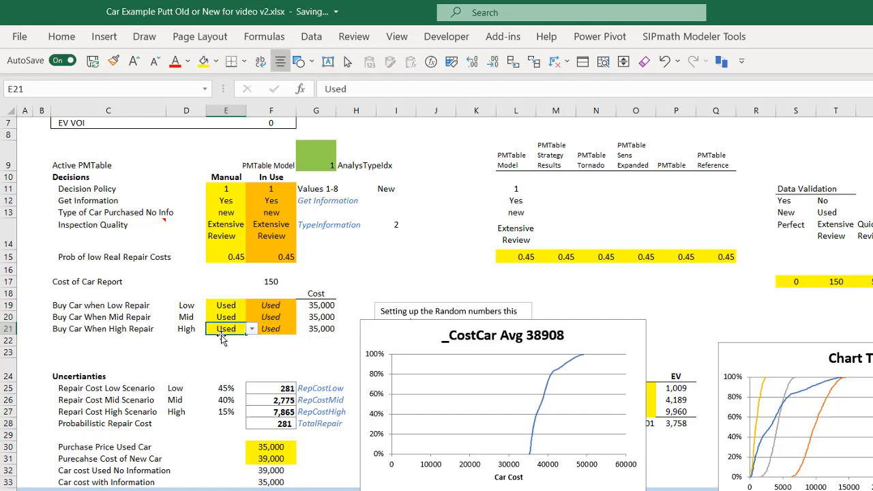
text(New)
key(ctrl+Return)
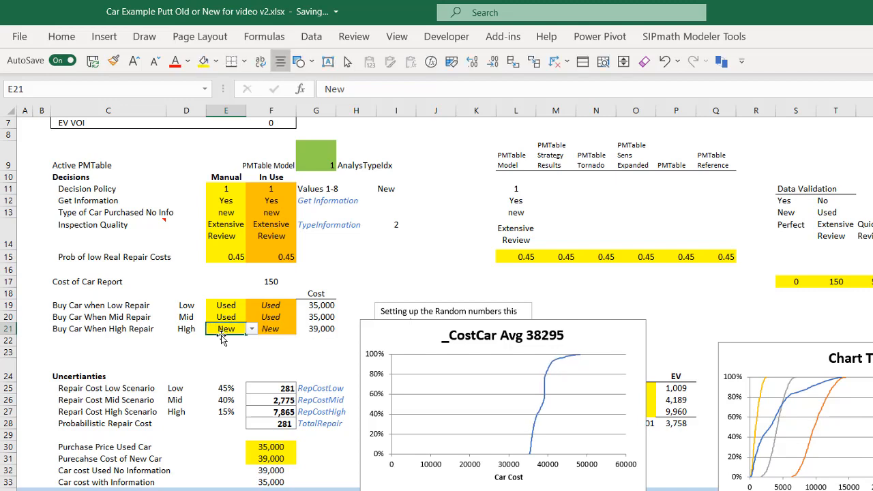
Set the manual choice for Buy Car When Mid Repair in E20 to New.
key(Up)
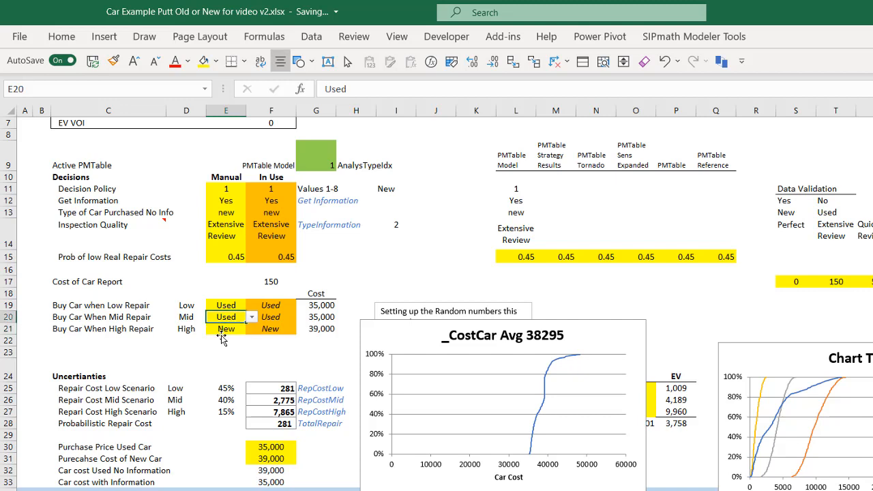
text(New)
key(ctrl+Return)
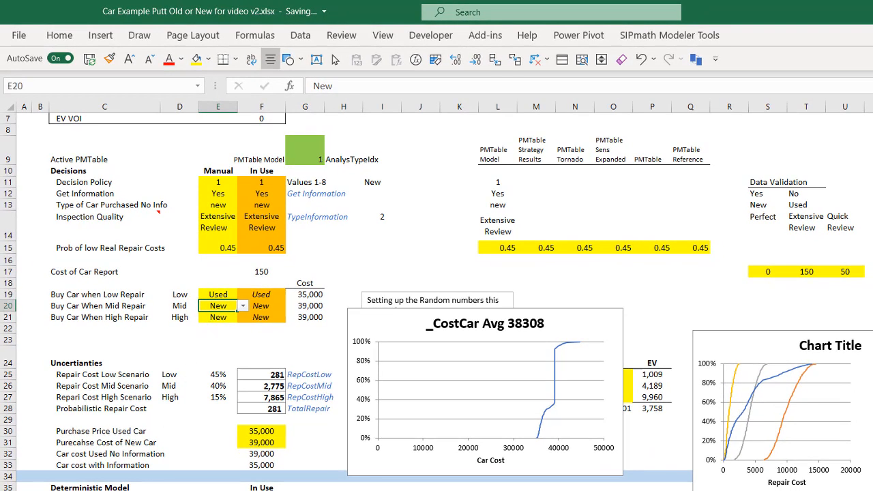
Center the case numbers 1 to 8 in G4:N4 on the Strategy Table sheet.
key(ctrl+Page_Down)
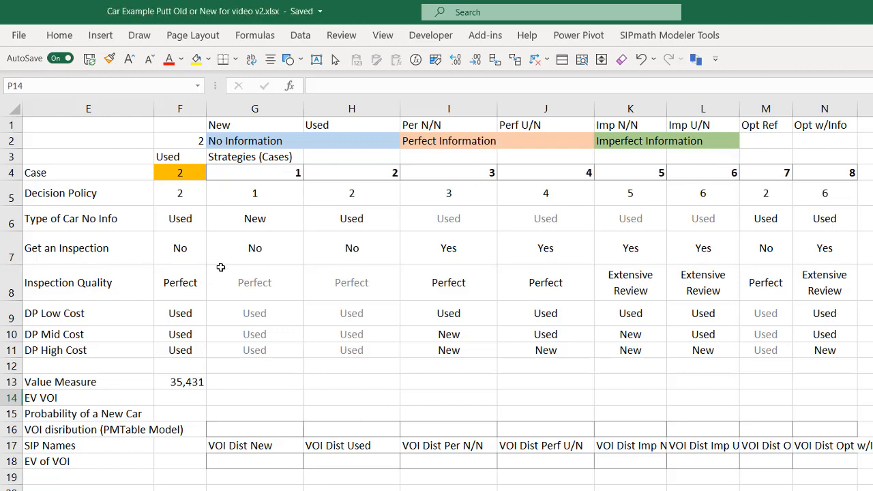
drag(267, 176, 851, 172)
key(ctrl+b)
click(270, 59)
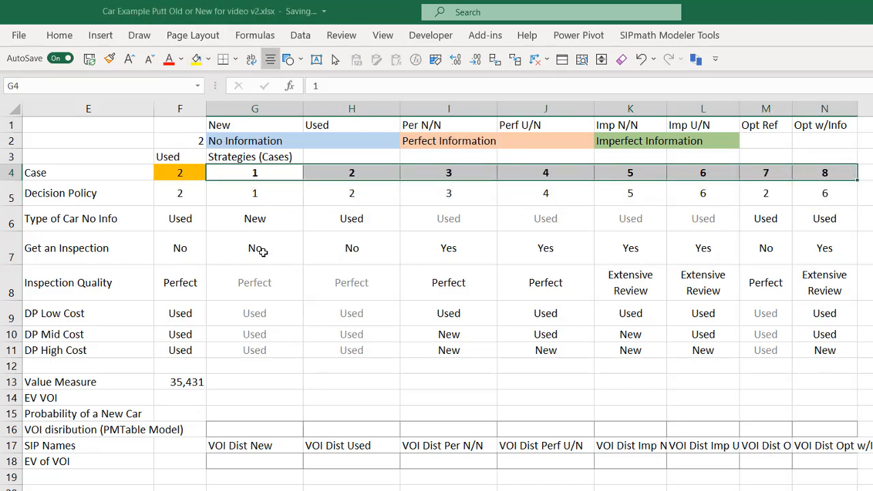
Examine the decision policy, car type, inspection and inspection quality settings of strategy cases 1 to 3.
click(266, 195)
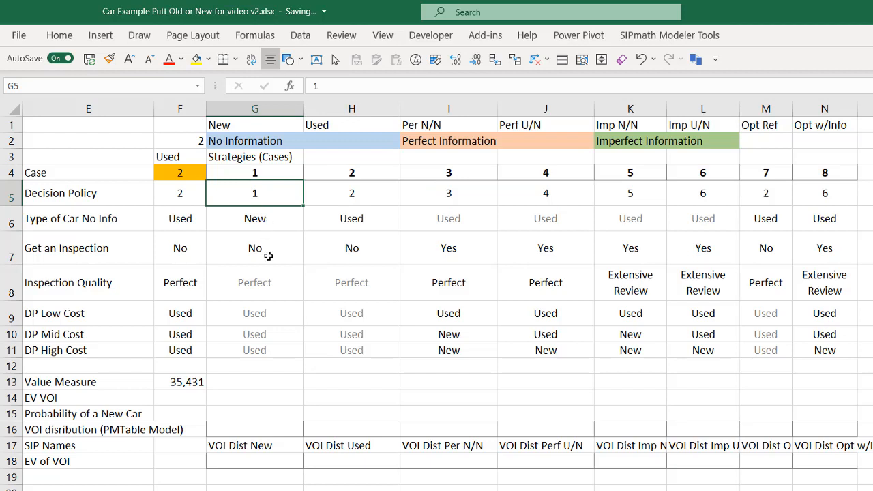
click(353, 194)
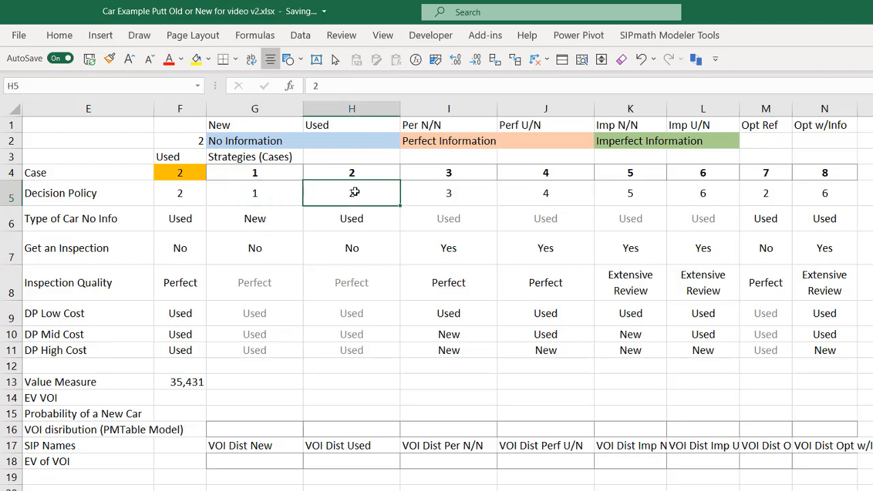
click(373, 216)
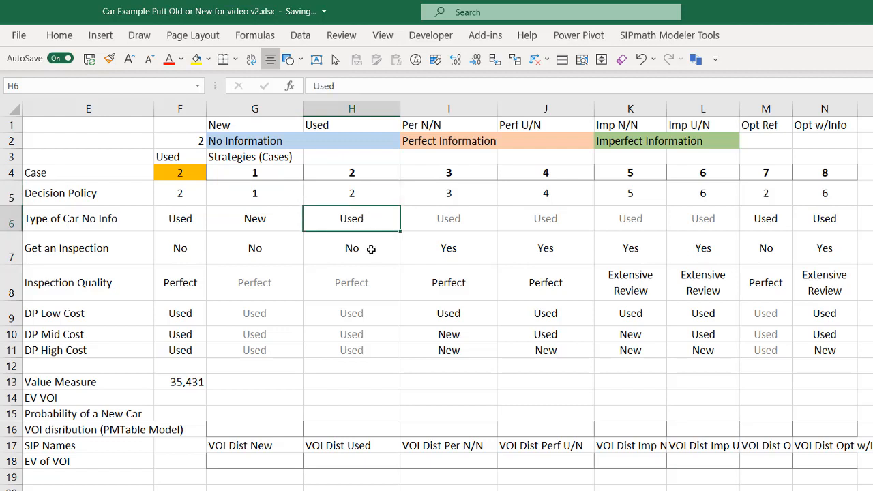
click(371, 249)
click(451, 193)
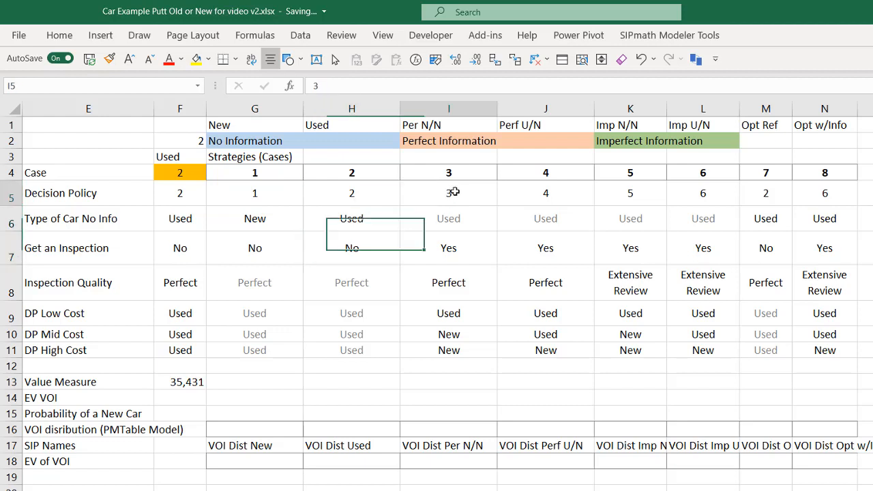
click(446, 140)
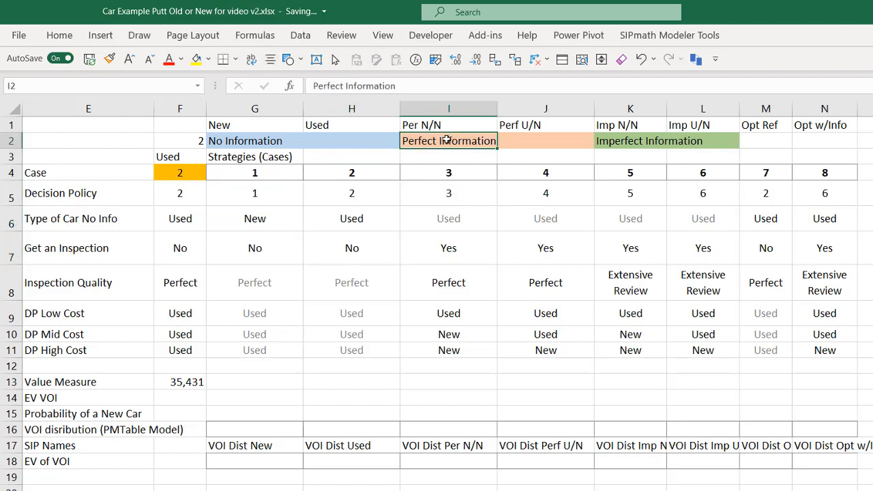
click(446, 244)
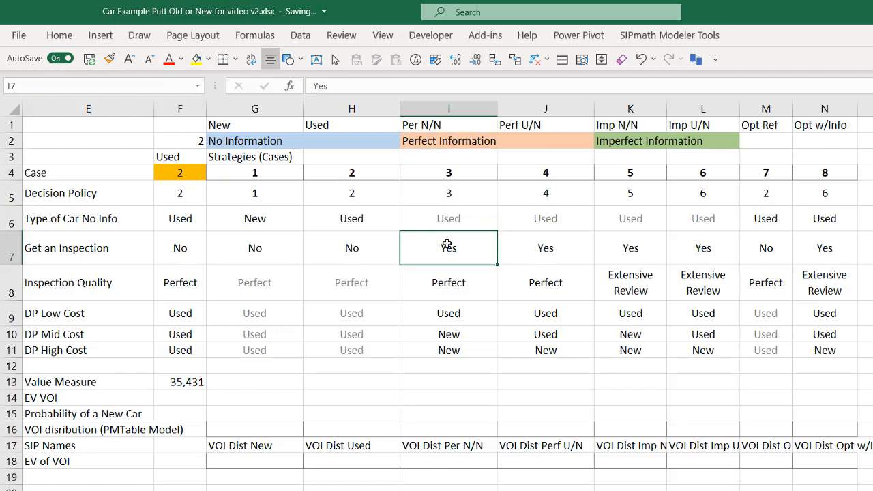
click(445, 284)
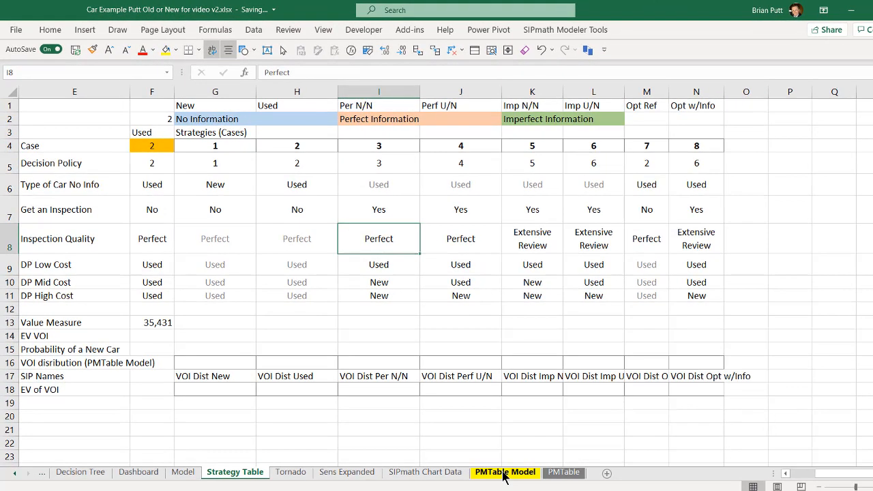
Retrieve the archived PMTable named PMTable so that it replaces PMTable Model as the active simulation table.
click(504, 473)
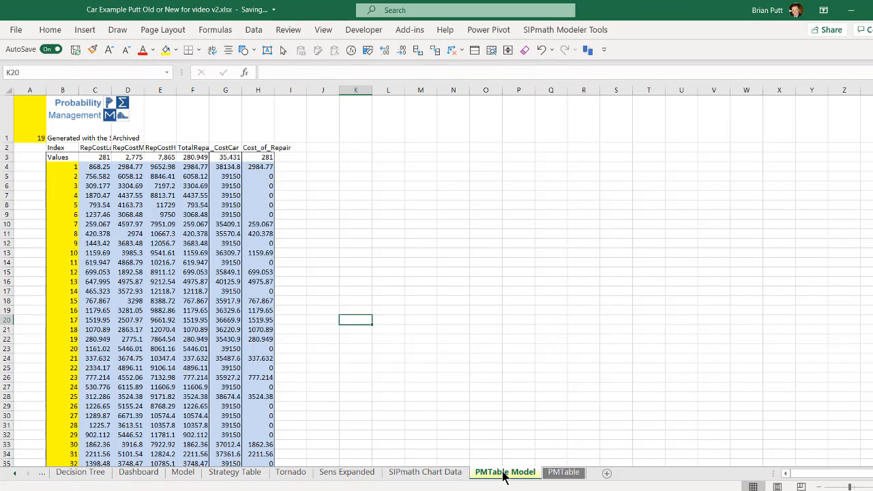
click(560, 475)
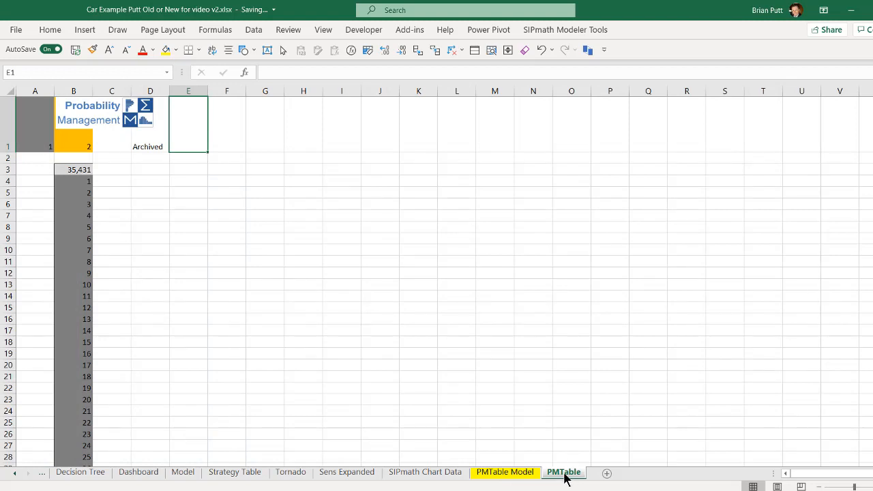
click(588, 52)
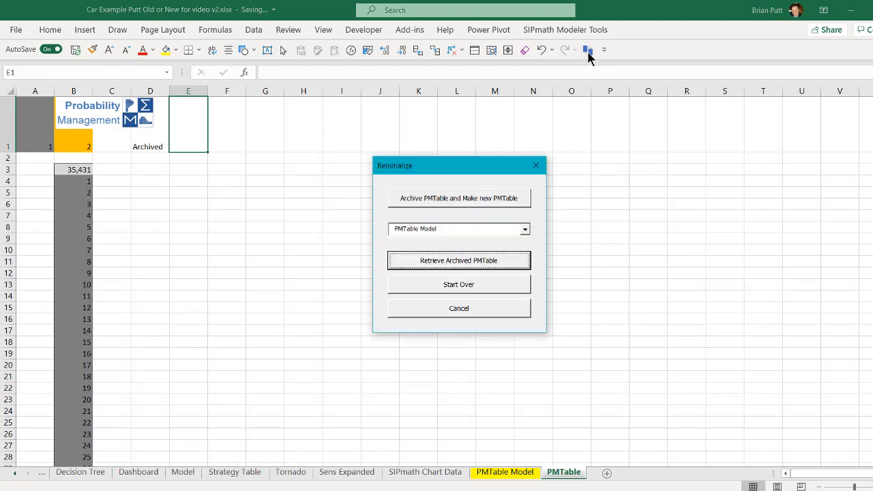
click(524, 229)
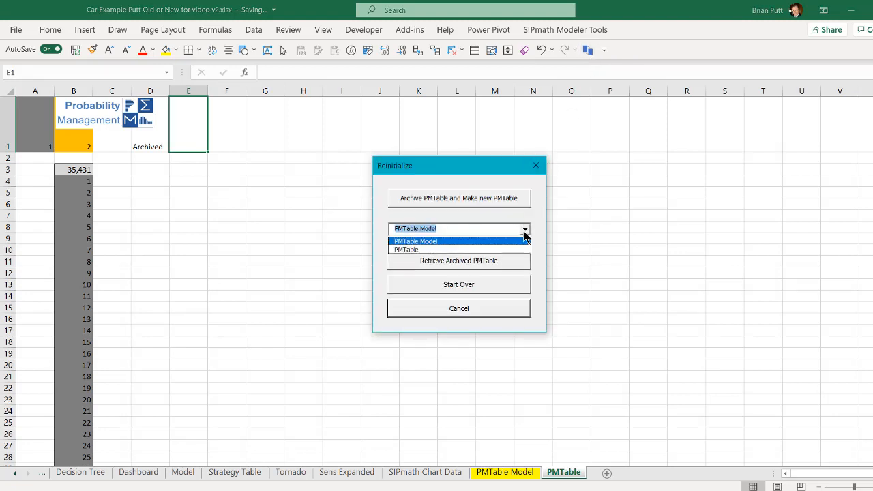
click(444, 250)
click(446, 266)
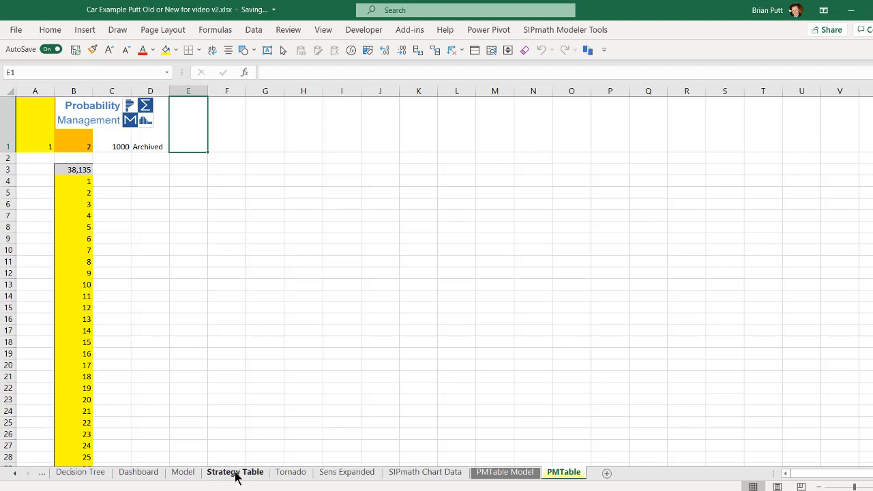
Replace the active case reference in F4 on the Strategy Table sheet with the value 3.
click(235, 472)
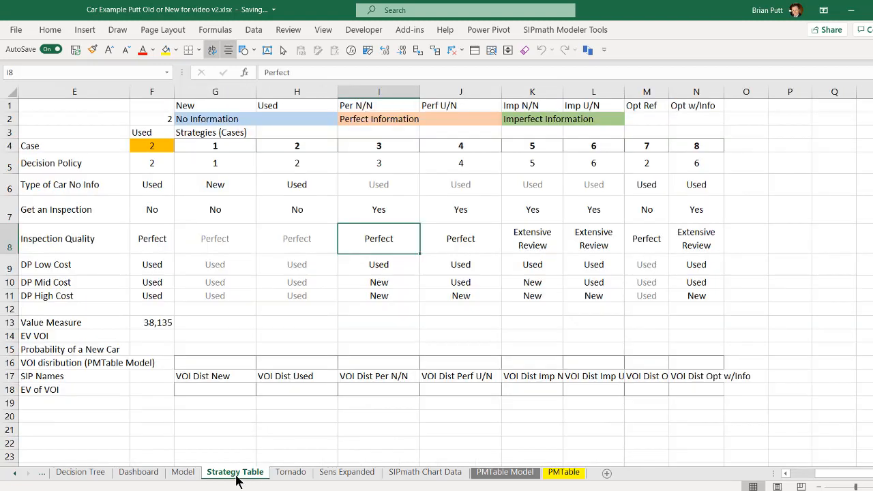
click(139, 163)
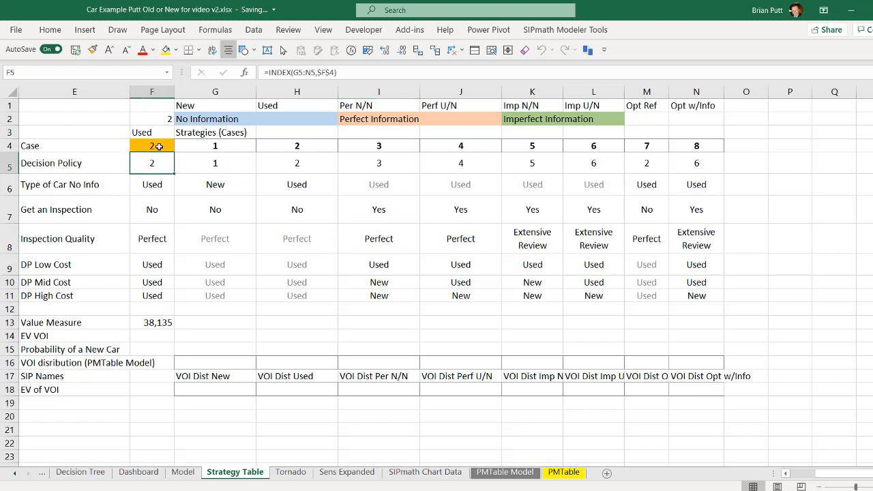
click(160, 148)
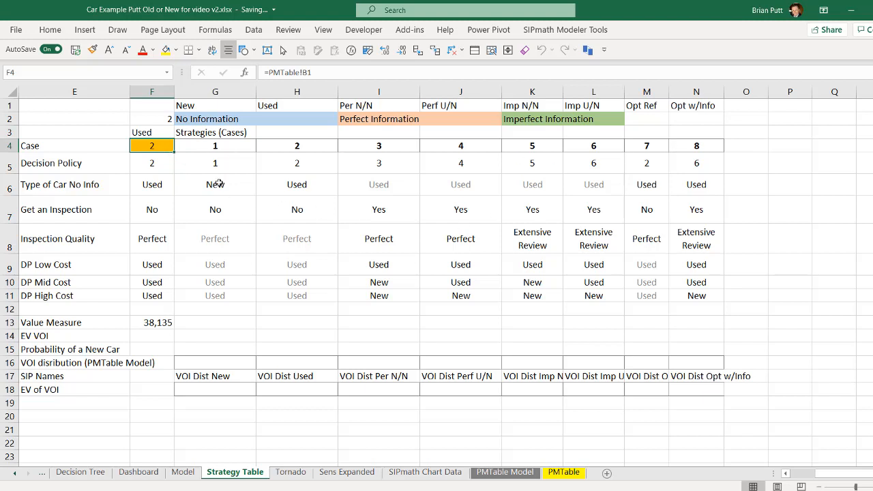
click(145, 168)
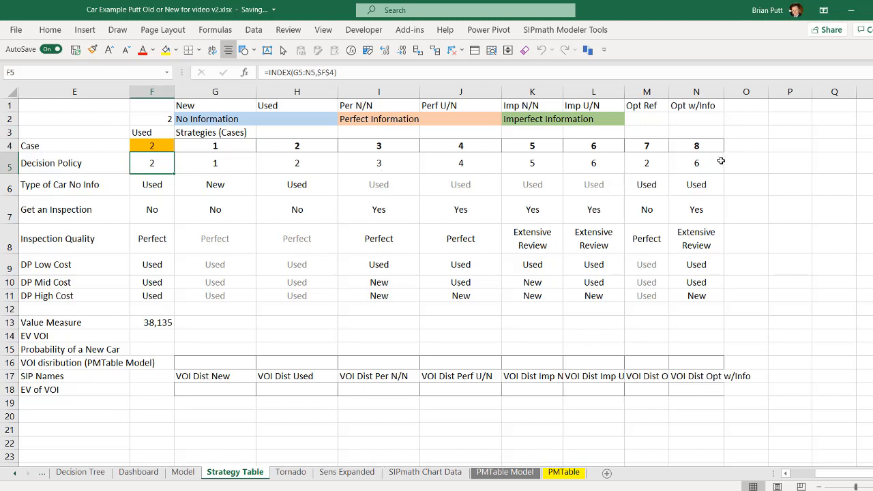
click(156, 145)
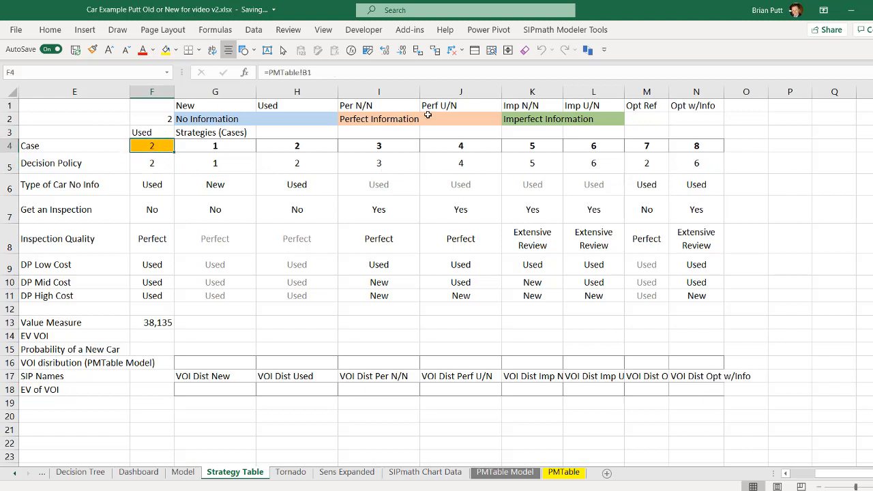
text(3)
key(ctrl+Return)
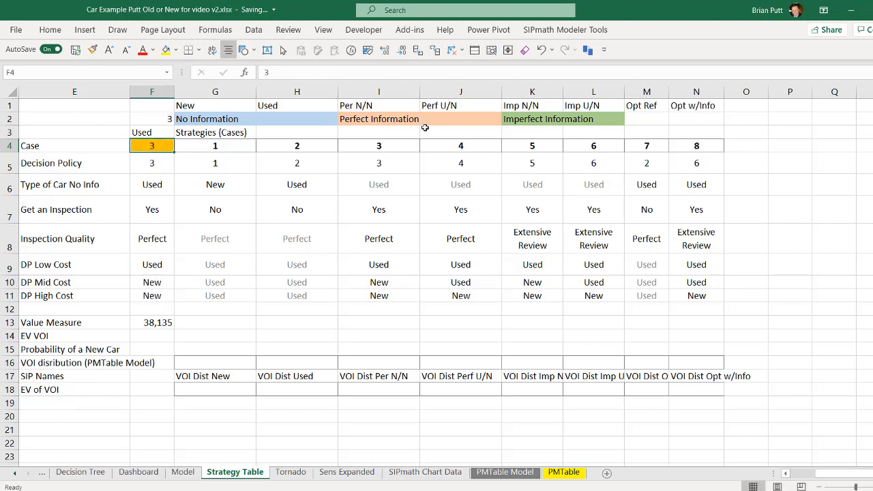
Examine the INDEX formulas in the active-case column F, from decision policy through the repair-cost decisions.
key(Down)
key(Down)
key(Down)
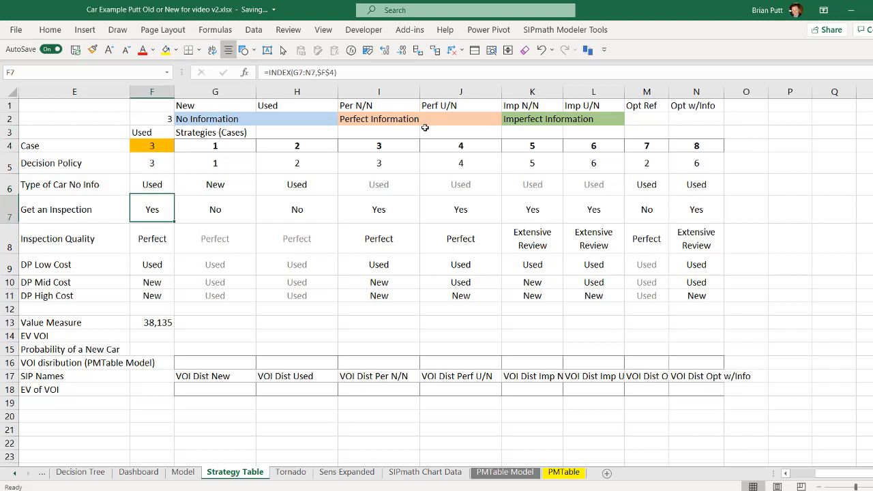
key(Down)
key(Down)
key(Down)
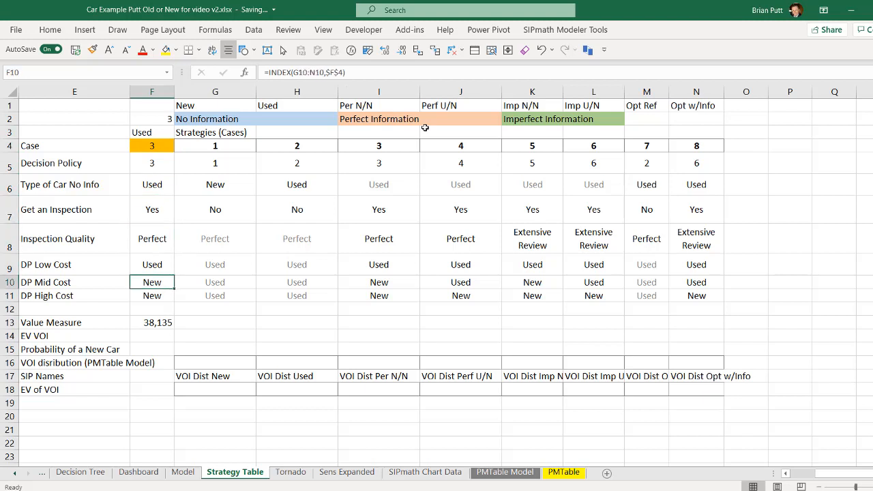
key(Down)
key(Up)
key(Up)
key(Up)
key(Up)
key(Up)
key(Up)
key(Up)
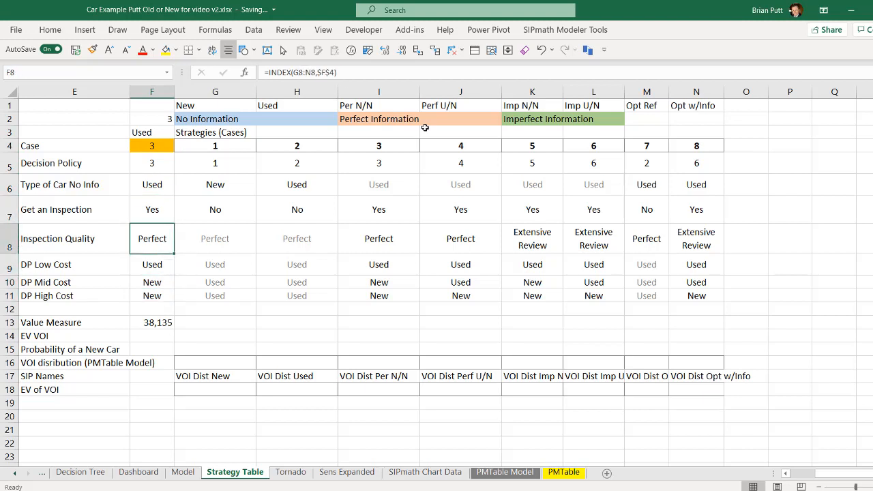
click(142, 163)
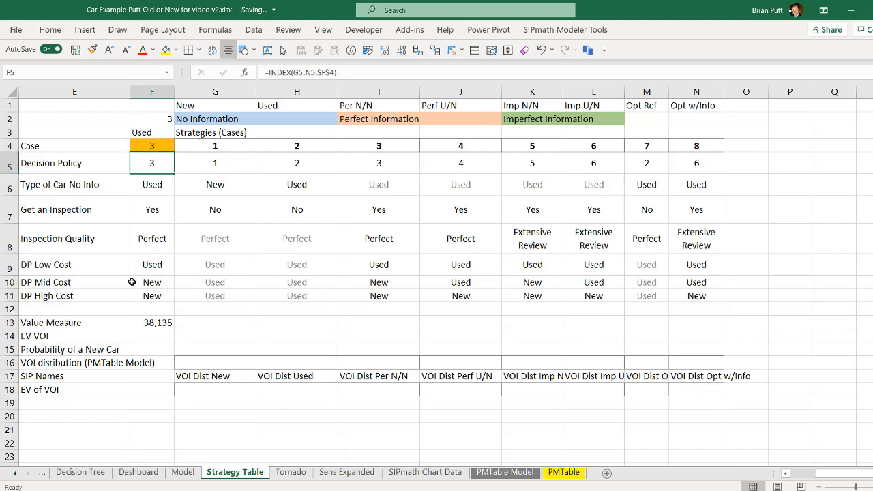
Link the in-use Decision Policy in F11 on the Model sheet to F5 on the Strategy Table sheet.
click(182, 472)
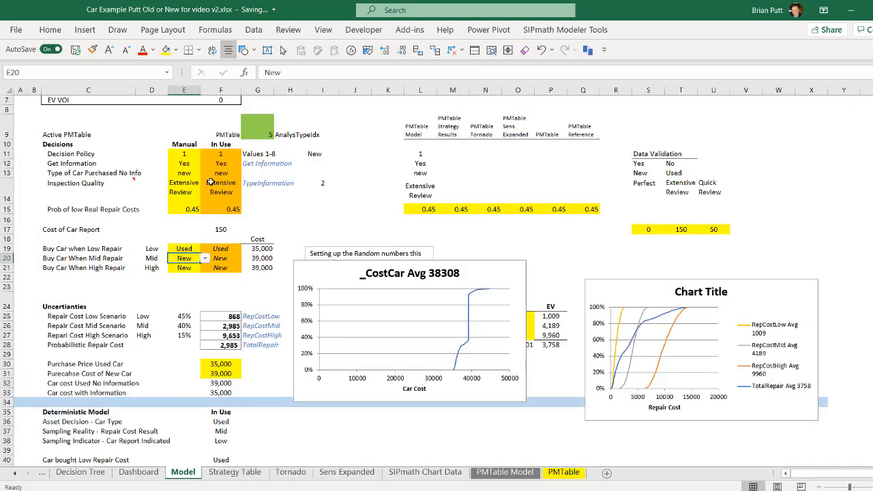
click(220, 155)
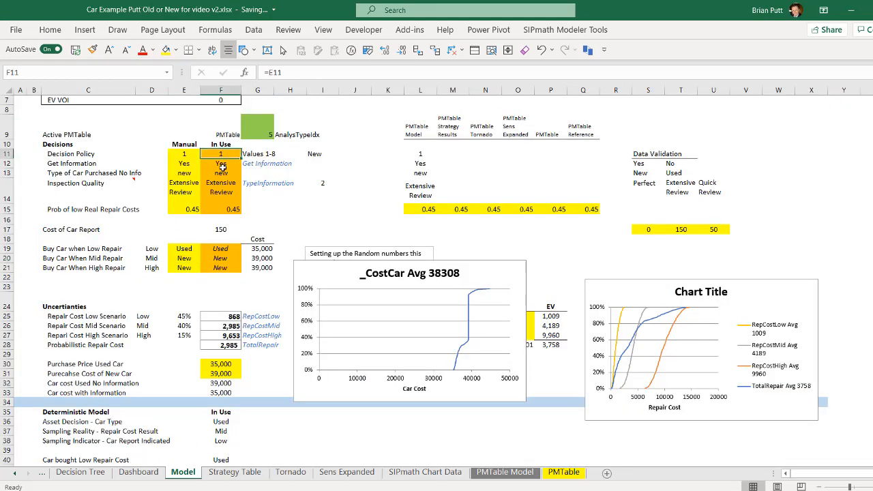
text(=)
click(220, 480)
click(156, 162)
key(Return)
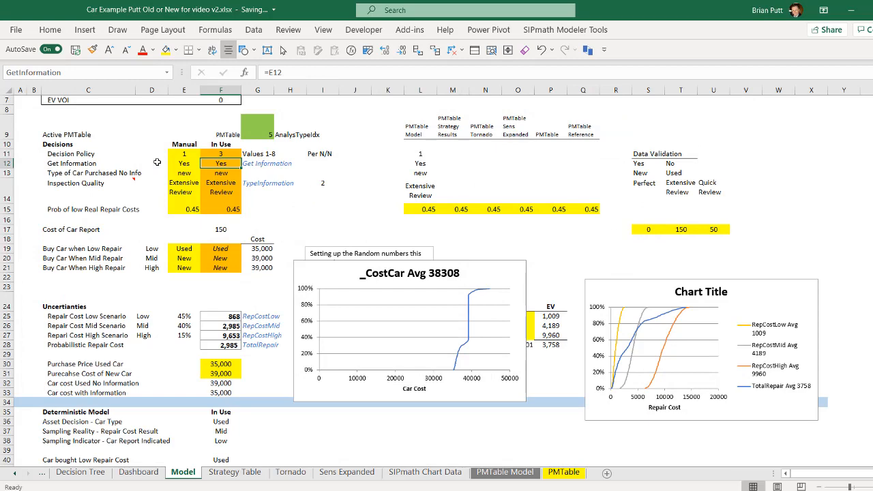
Link the Model sheet's in-use car type F13 and inspection quality F14 to Strategy Table cells F6 and F8.
key(Down)
text(=)
click(210, 476)
click(138, 189)
key(Return)
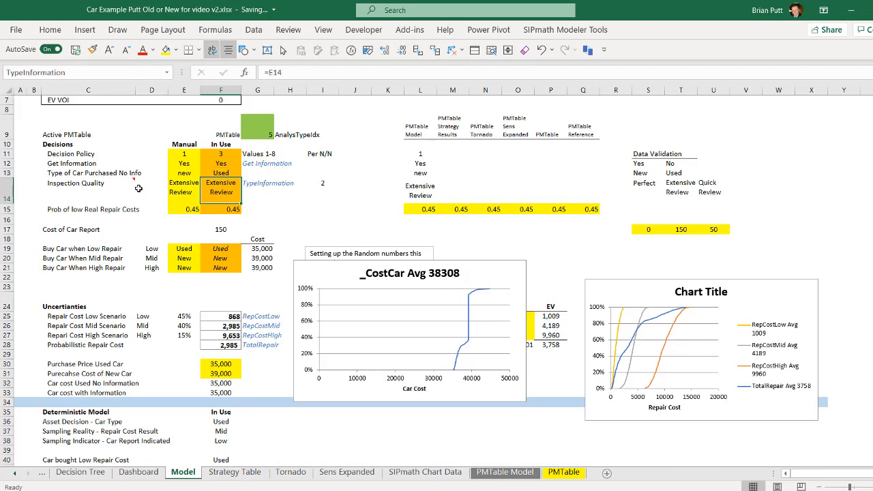
text(=)
click(218, 474)
click(145, 239)
key(Return)
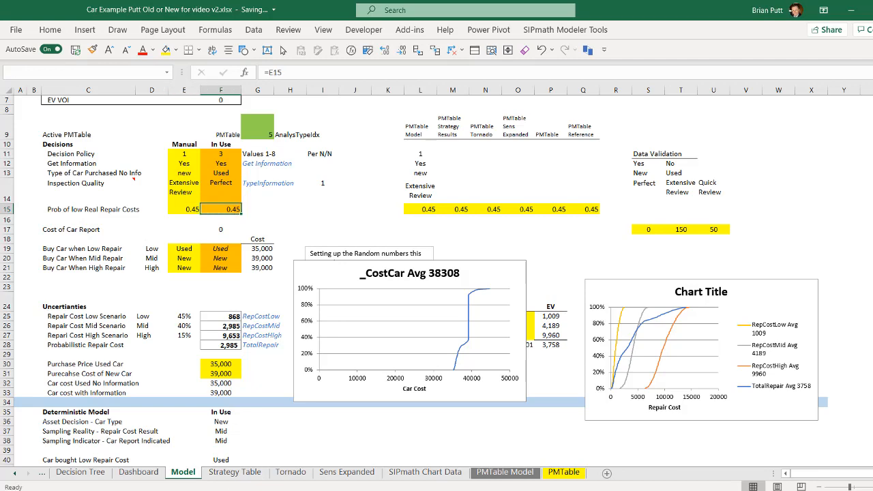
Link the in-use Buy Car when Low Repair choice in Model F19 to Strategy Table F9, and copy the formula.
click(235, 471)
click(152, 269)
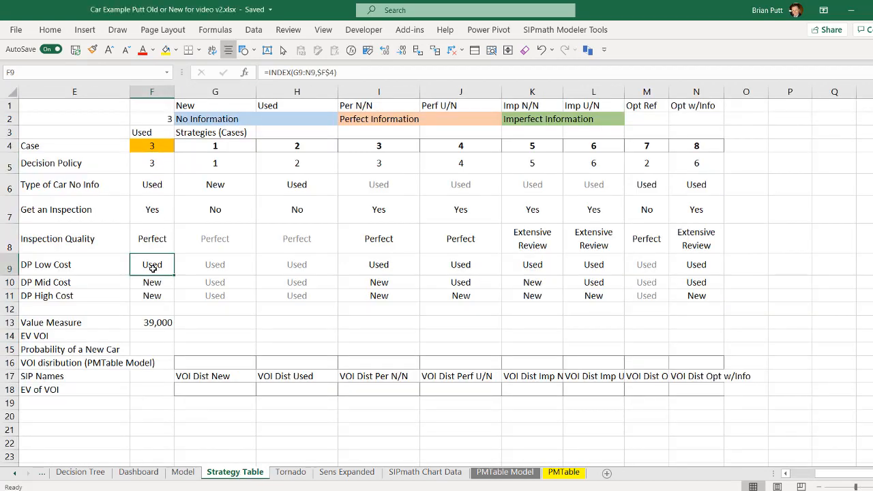
click(183, 471)
click(208, 252)
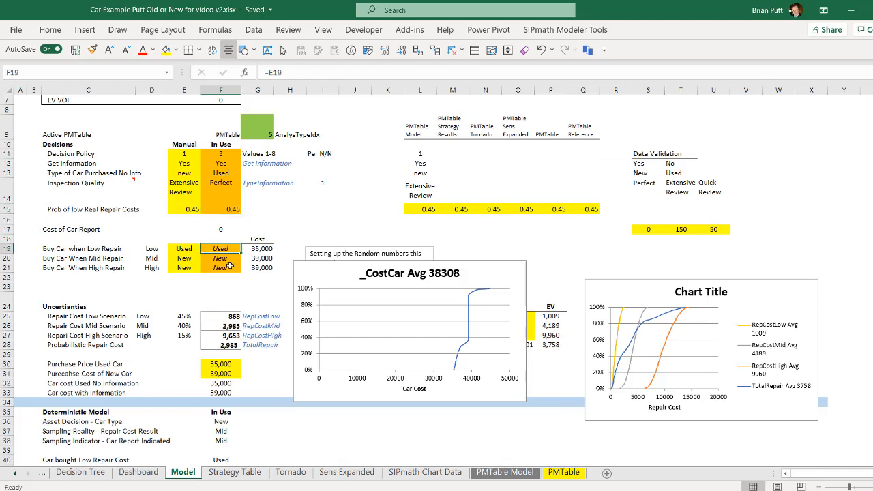
text(=)
click(235, 472)
click(168, 262)
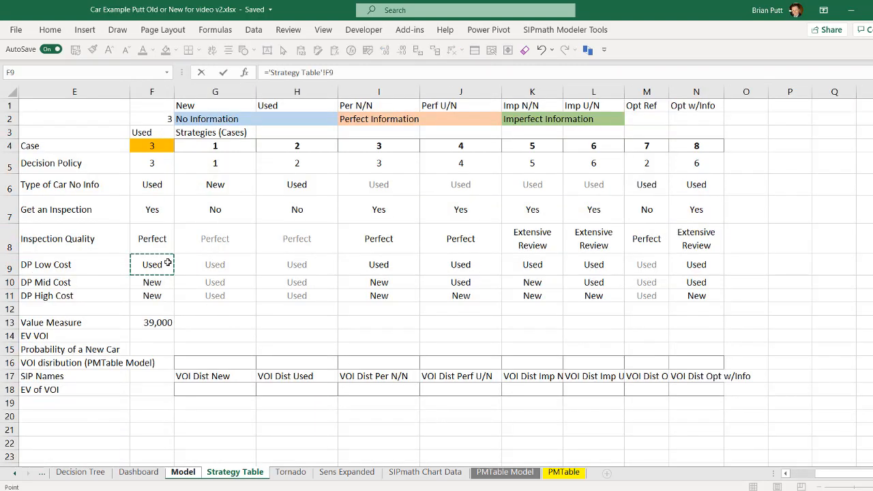
key(Return)
key(Up)
key(ctrl+c)
Compare the case index cell B1 on the PMTable sheet with the active case cell F4 on the Strategy Table.
click(219, 472)
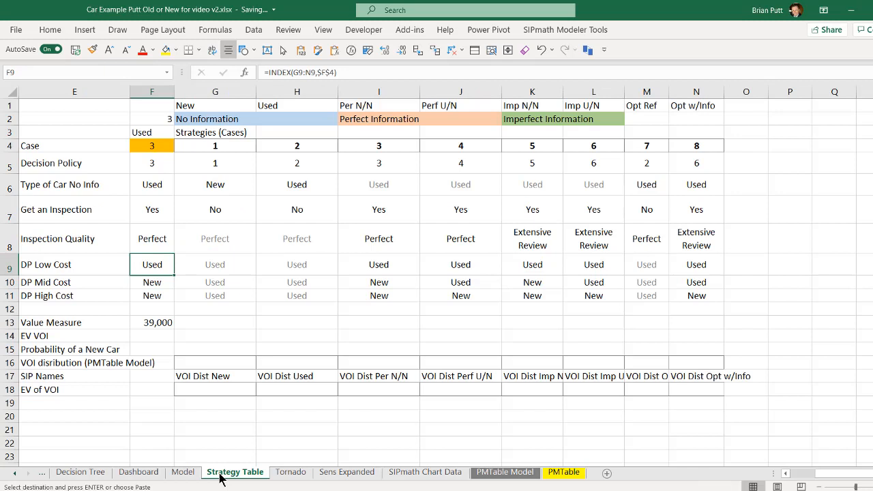
click(565, 471)
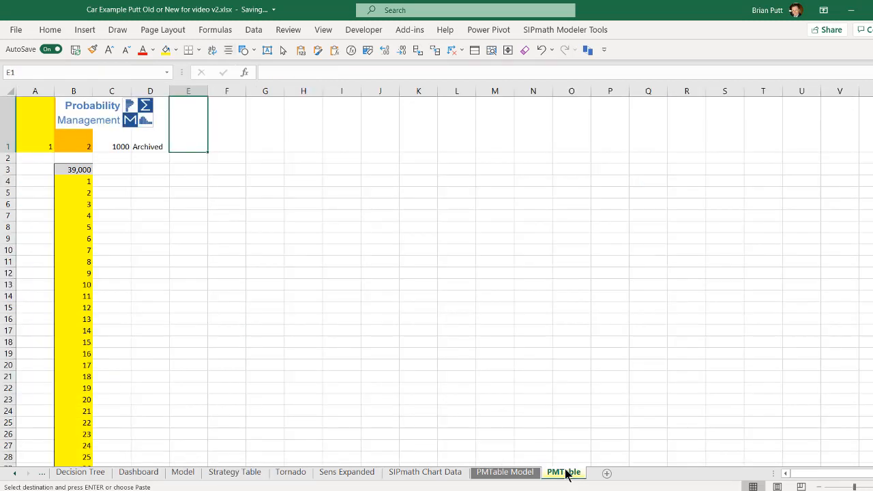
click(248, 474)
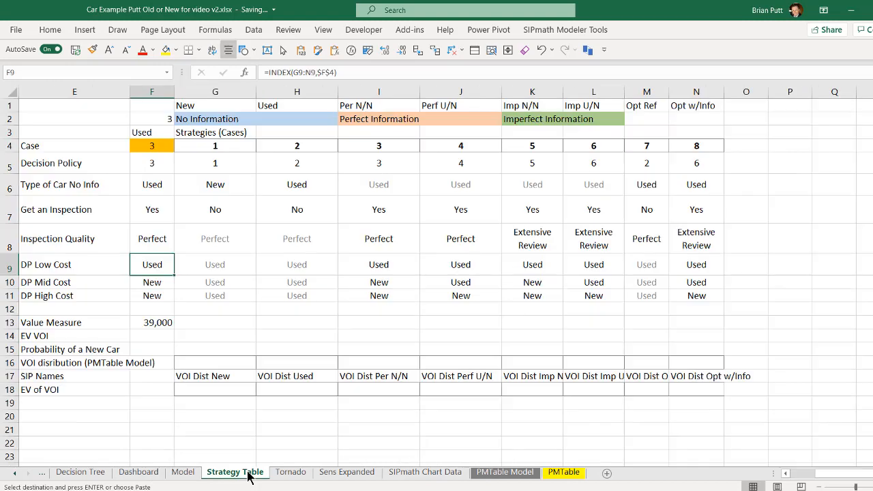
click(151, 147)
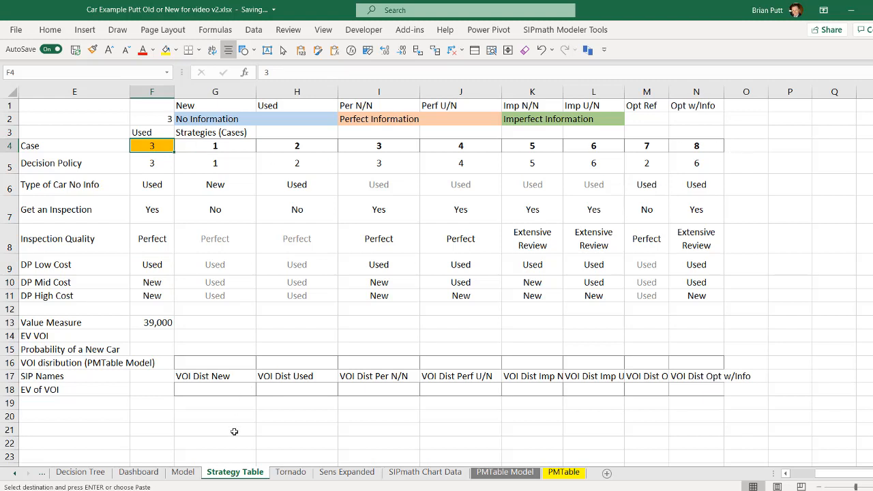
Trace the Value Measure in F13 back to the Total Cost cell on the Model sheet and return to the Strategy Table.
click(167, 323)
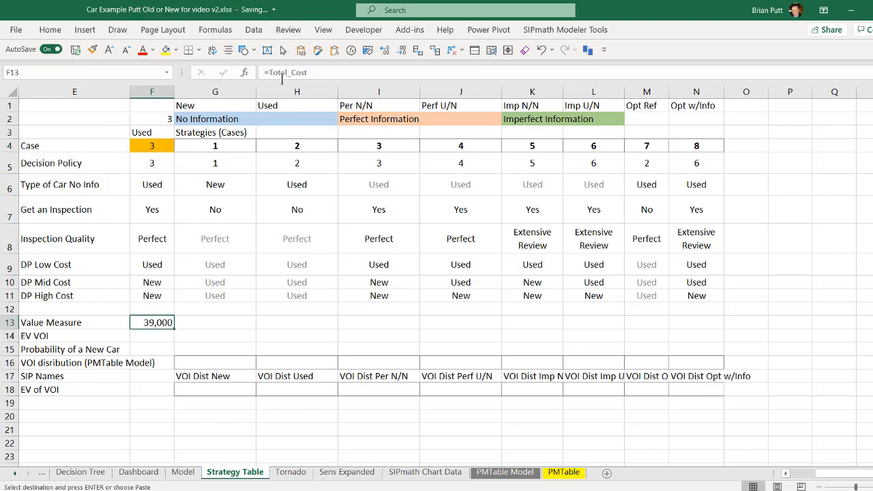
click(418, 51)
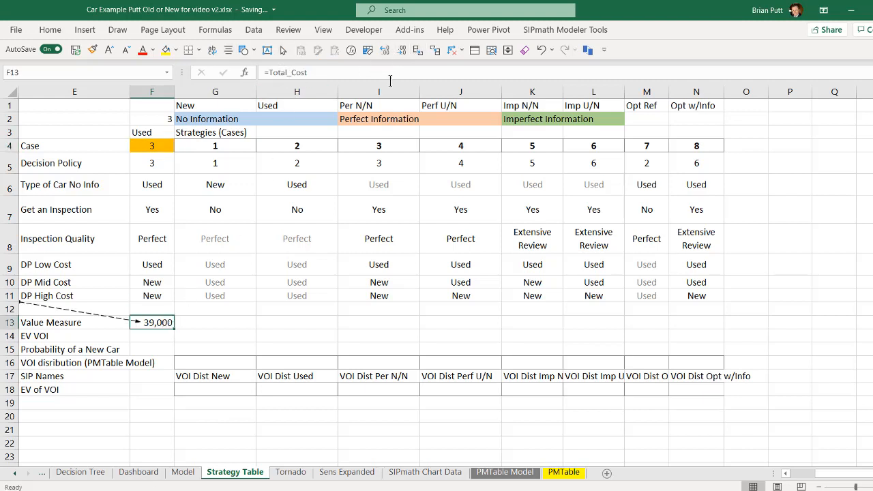
double_click(89, 318)
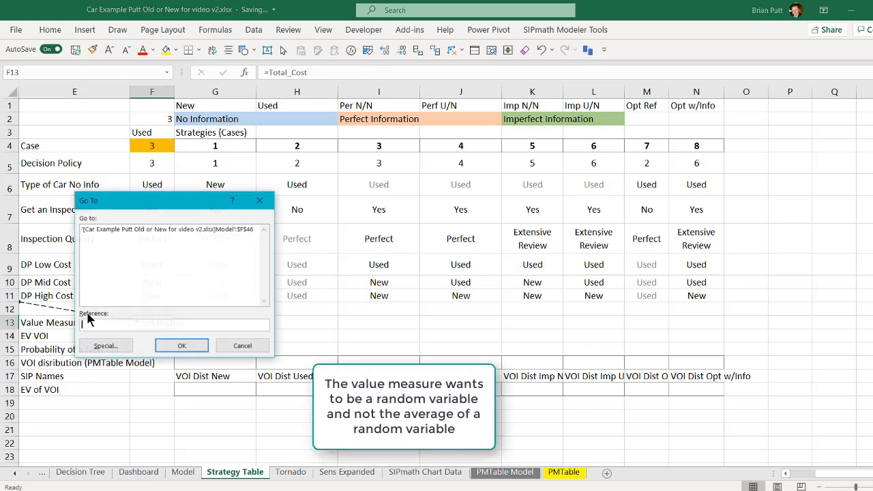
click(104, 232)
double_click(104, 232)
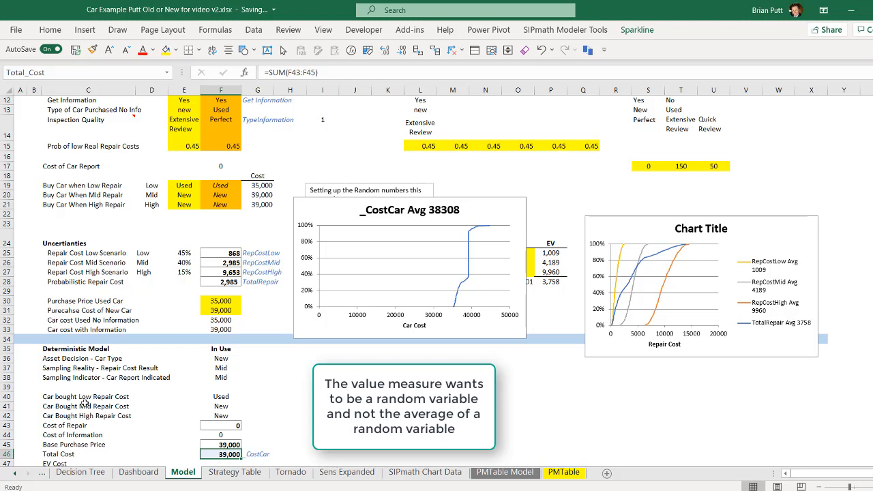
click(232, 473)
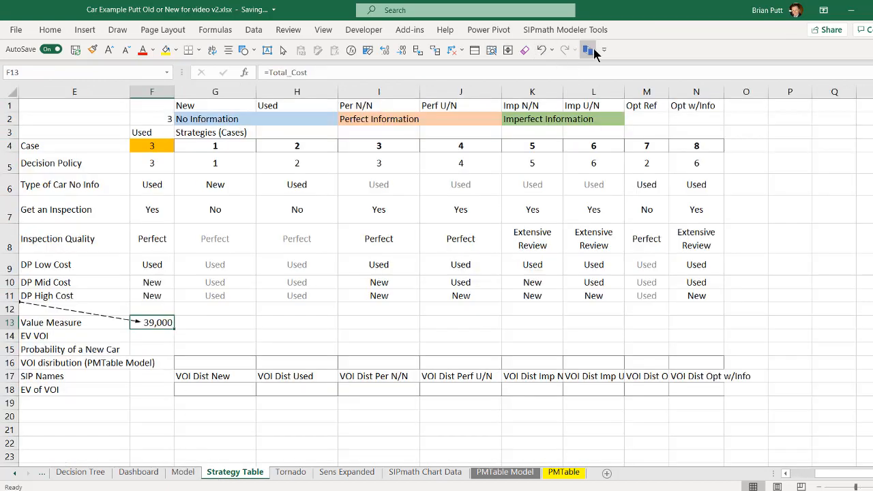
Define a SIPmath Multiple Experiments output named Strategy for F13, with input name ME, input cell F4 and input values G4:N4.
click(561, 30)
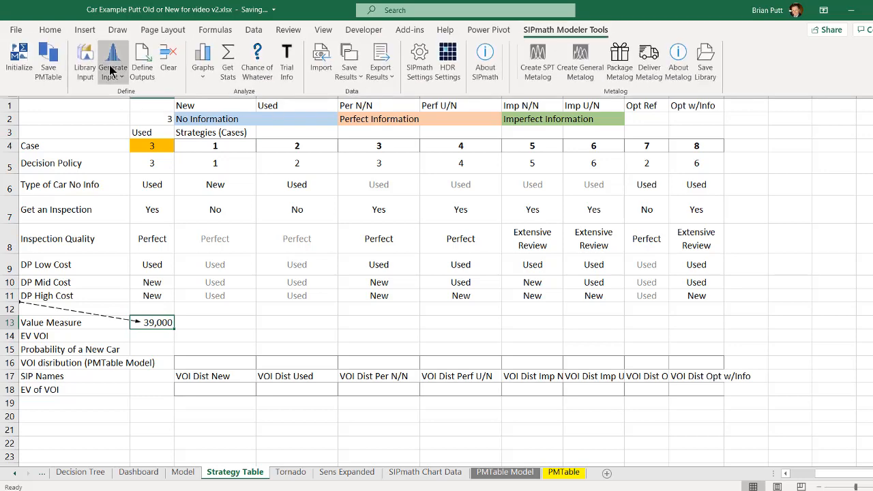
click(144, 54)
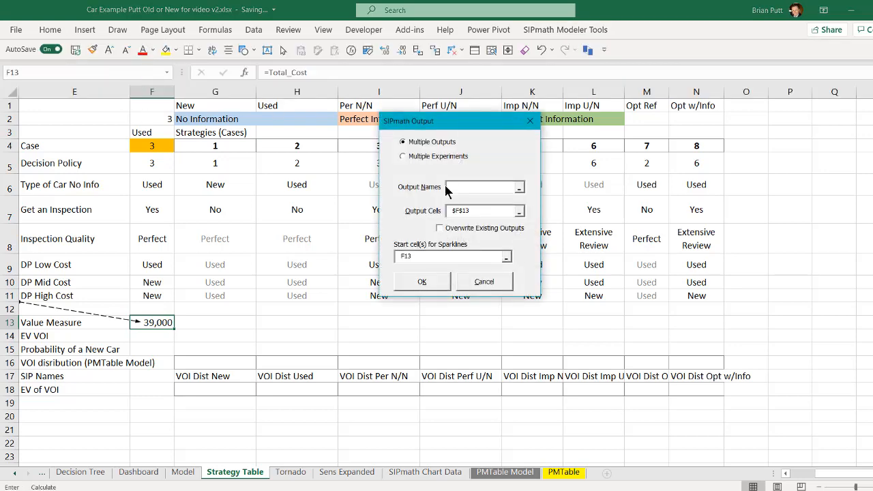
click(415, 157)
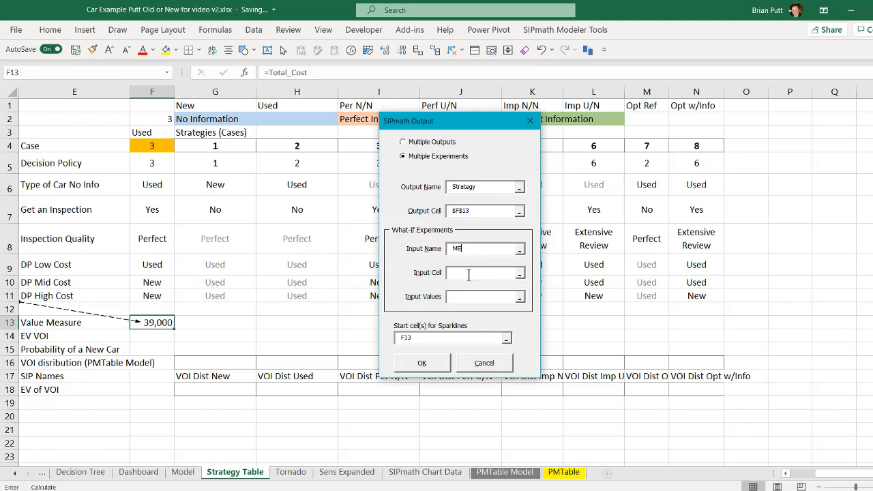
click(134, 145)
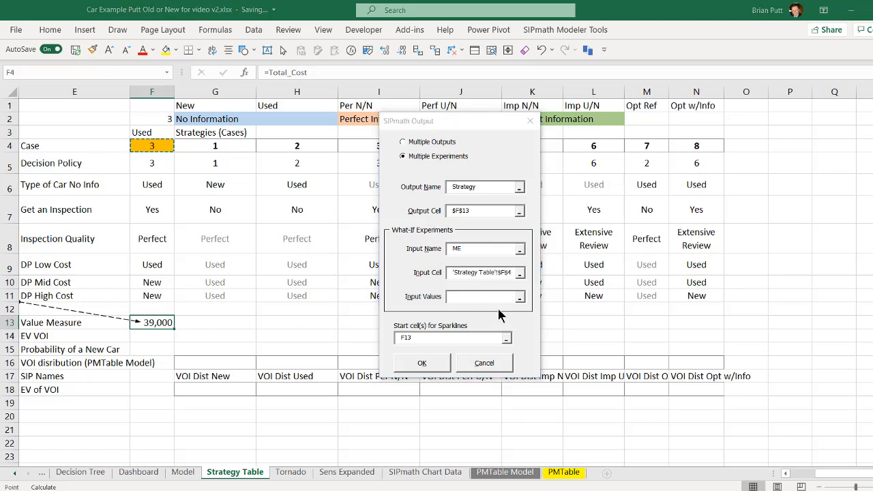
drag(468, 121, 423, 236)
drag(203, 152, 696, 144)
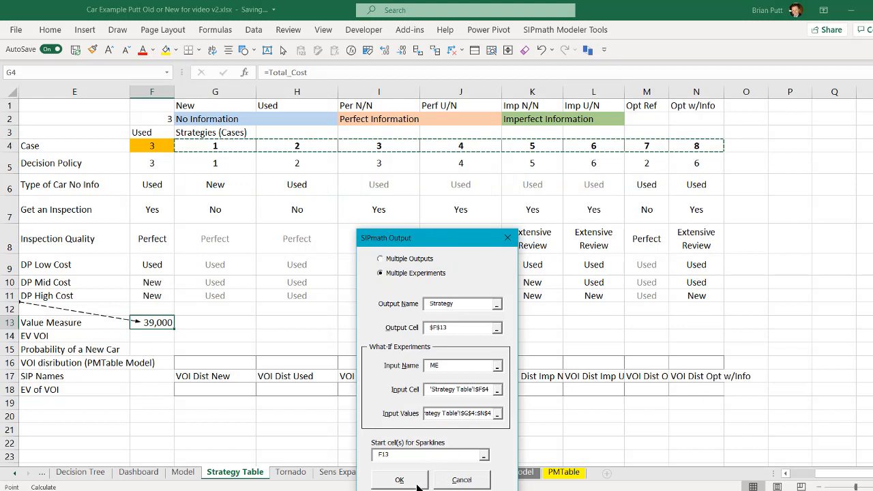
Set the sparklines to start at Strategy Table cell G4 and generate the multiple-experiments output.
drag(401, 453, 346, 456)
key(BackSpace)
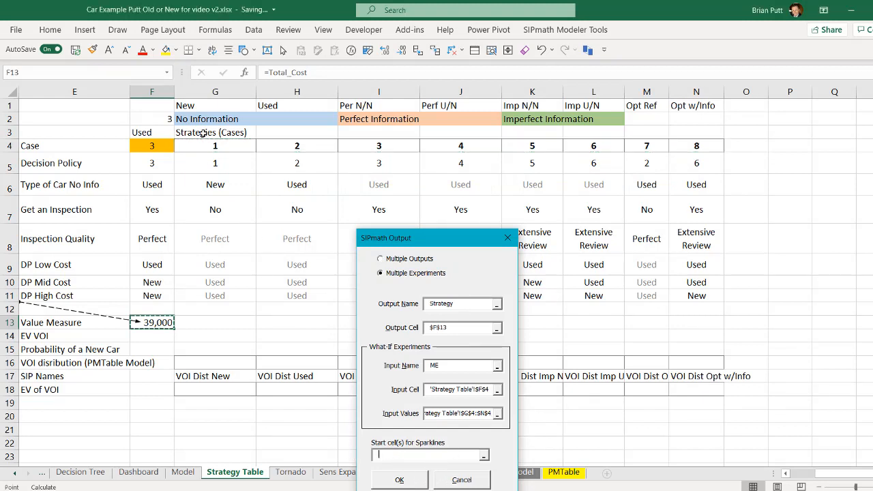
click(203, 144)
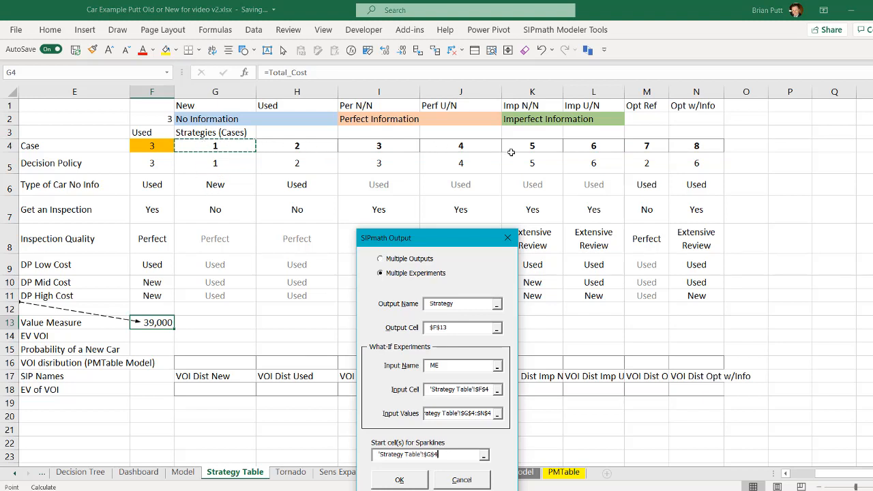
click(400, 480)
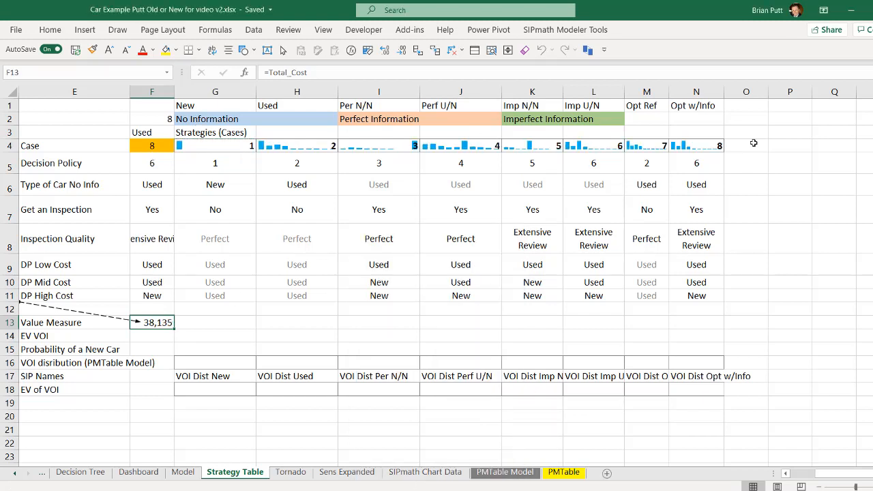
Enter an AVERAGE formula in the Value Measure cell G13 that refers to case cell G4.
click(212, 326)
text(=average()
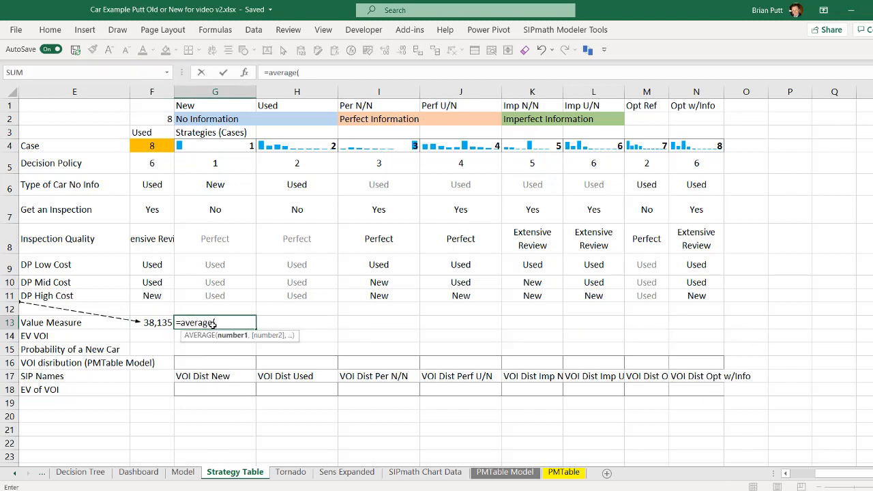
click(208, 146)
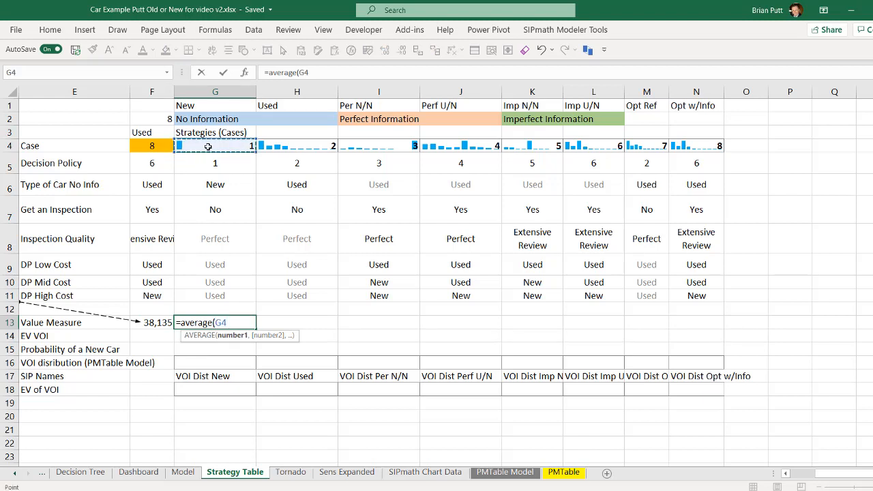
text())
key(ctrl+Return)
Copy the Value Measure average from G13 across all strategy cases to N13.
key(ctrl+c)
key(shift+Right)
key(shift+Right)
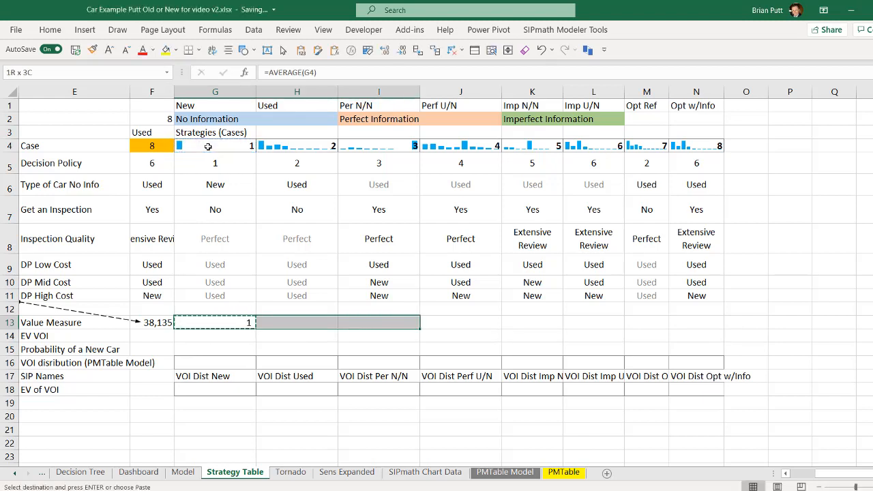
key(shift+Right)
key(shift+Right)
key(shift+Right)
key(shift+Right)
key(shift+Right)
key(ctrl+v)
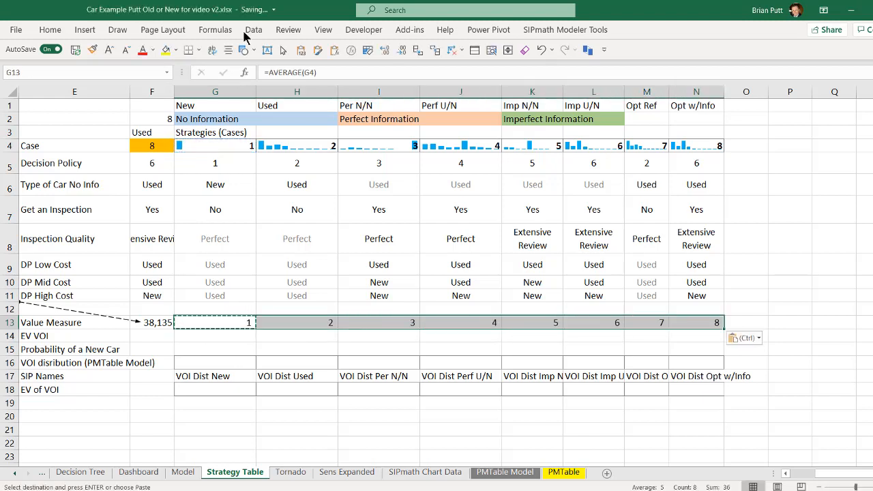
click(423, 50)
click(289, 336)
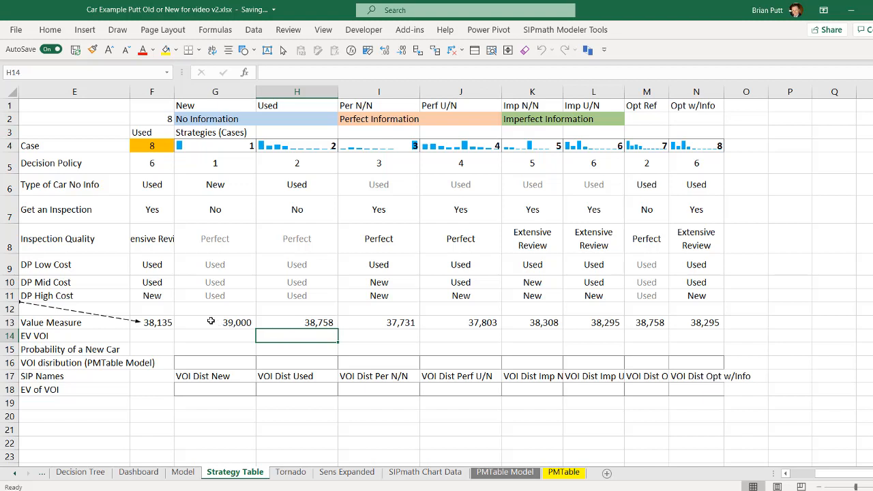
Link the Opt Ref decision policy in M5 to the Used case in H5 and copy the link down to M11.
click(641, 167)
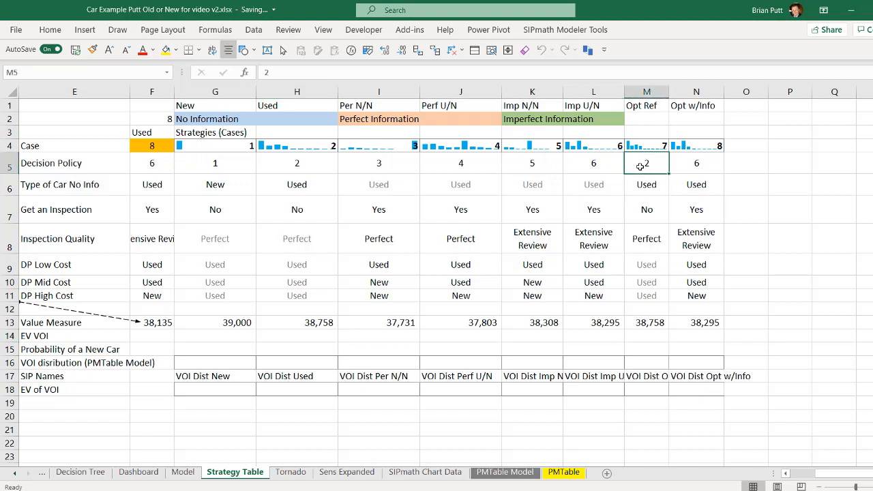
text(=)
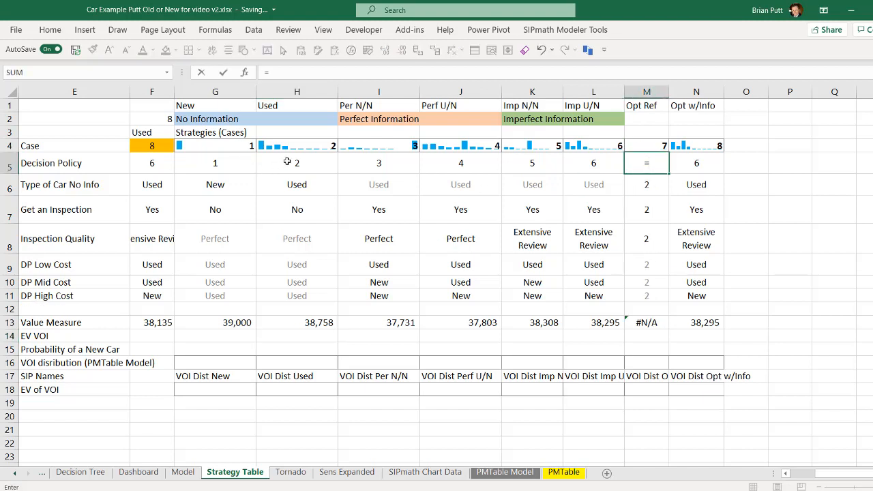
click(287, 161)
key(ctrl+Return)
key(ctrl+c)
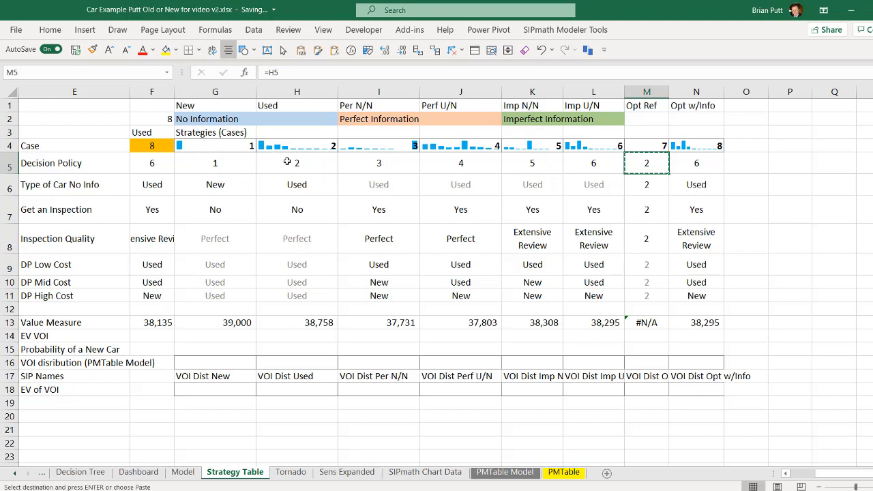
key(shift+Down)
key(shift+Down)
key(shift+Down)
key(shift+Down)
key(shift+Down)
key(shift+Down)
key(ctrl+v)
click(789, 265)
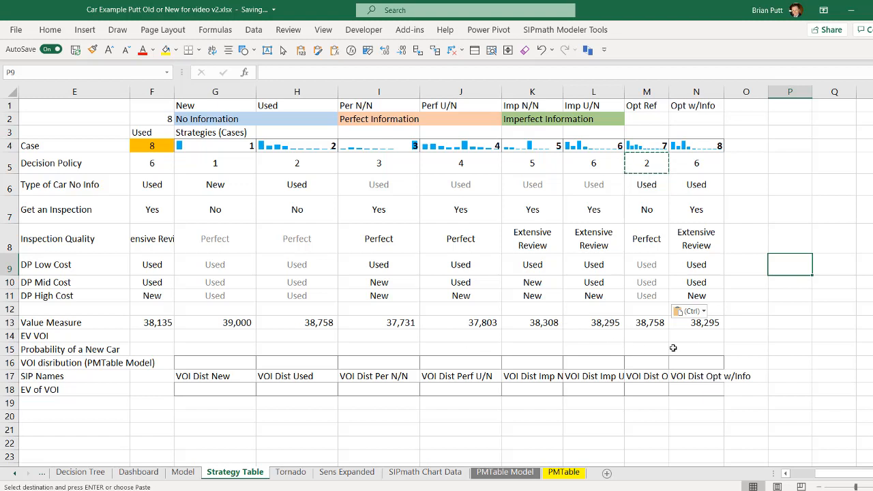
click(707, 160)
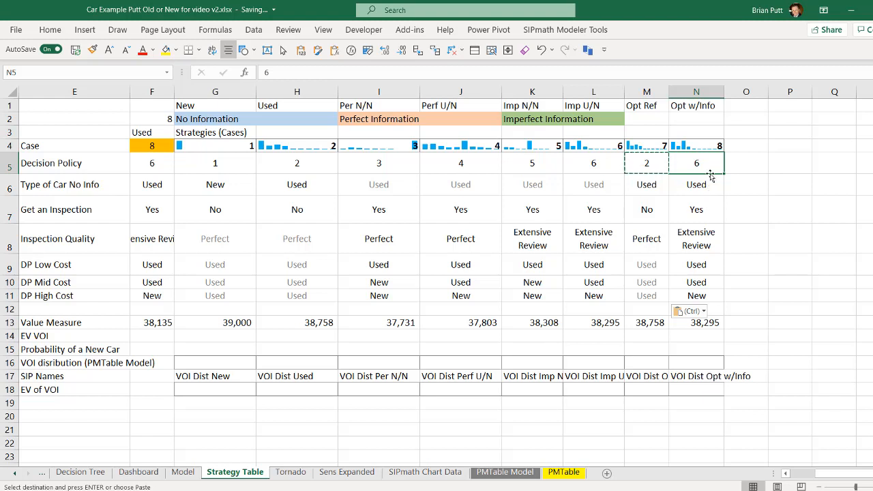
Enter the EV VOI formula =G13-M13 in G14, comparing the New strategy with the Opt Ref case.
click(199, 336)
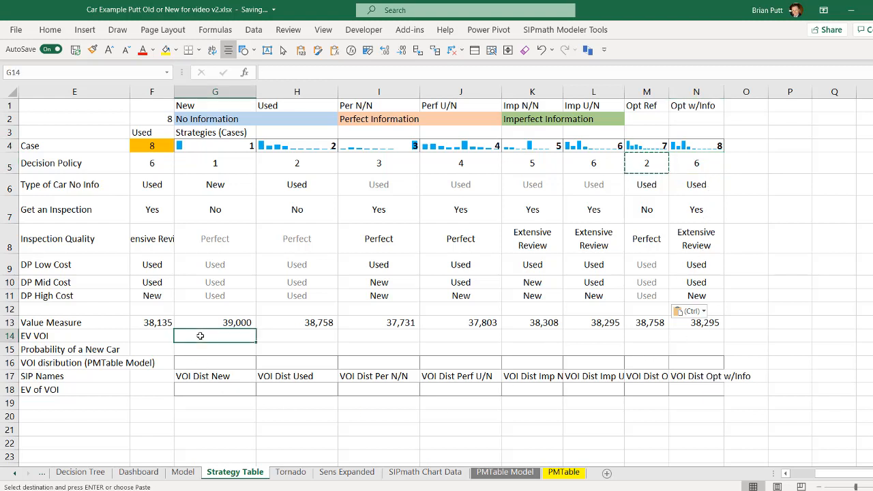
text(=)
key(Up)
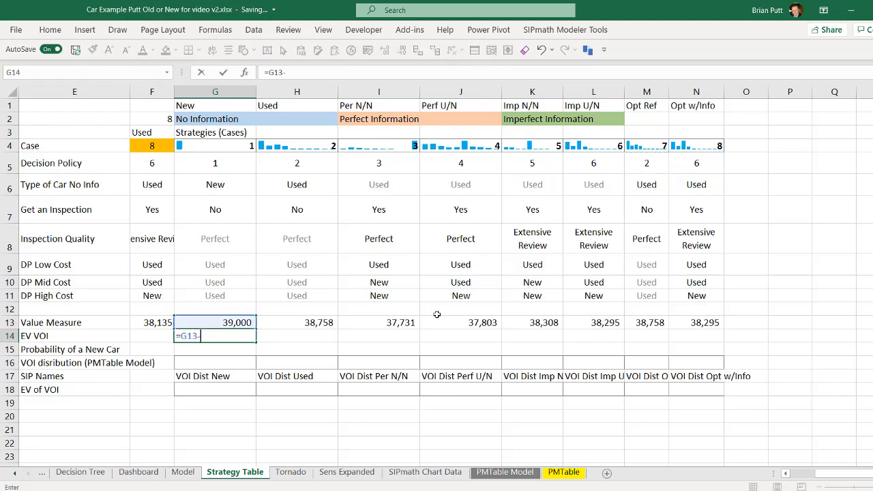
click(650, 321)
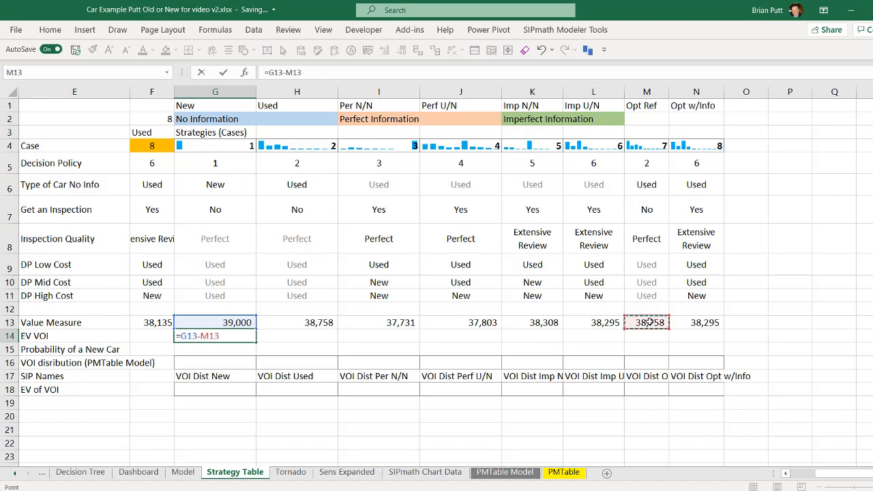
key(ctrl+Return)
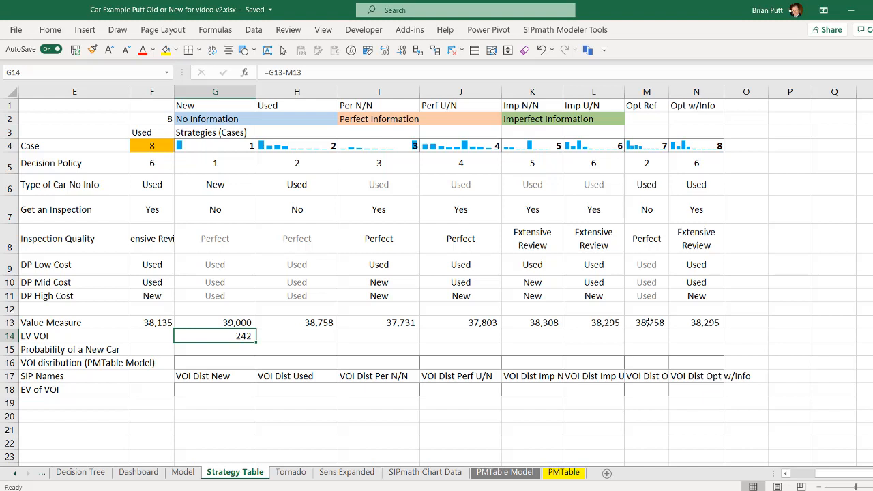
Negate the EV VOI formula in G14 and make its Opt Ref reference absolute, as =-(G13-$M$13).
key(ctrl+c)
text(=)
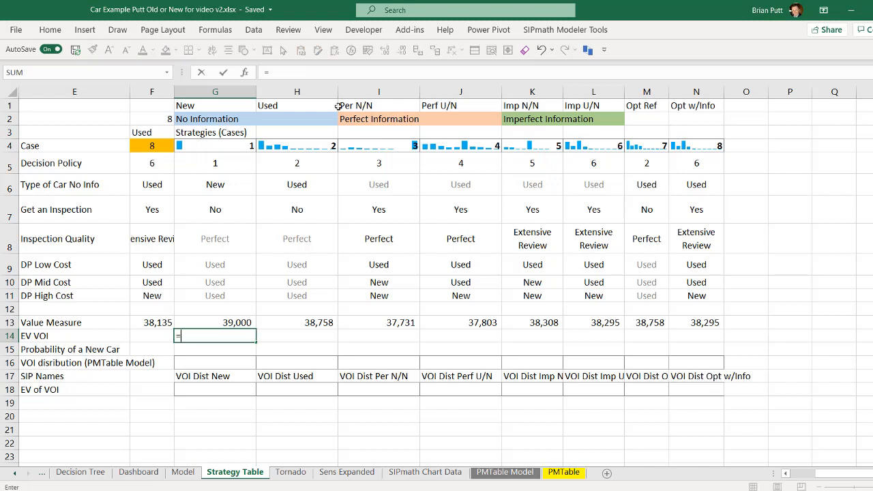
key(Escape)
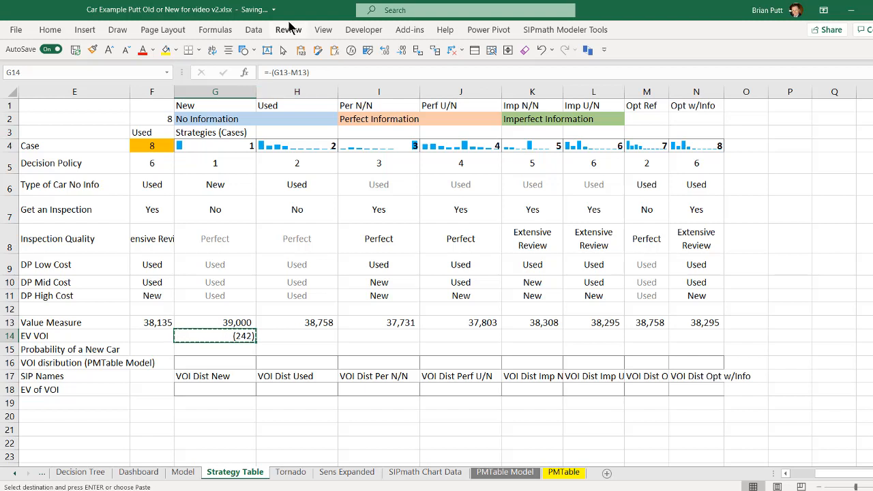
click(293, 74)
key(F4)
key(ctrl+Return)
Copy the EV VOI formula from G14 across the remaining strategy cases to N14.
key(ctrl+c)
key(shift+Right)
key(shift+Right)
key(shift+Right)
key(shift+Right)
key(shift+Right)
key(shift+Right)
key(shift+Right)
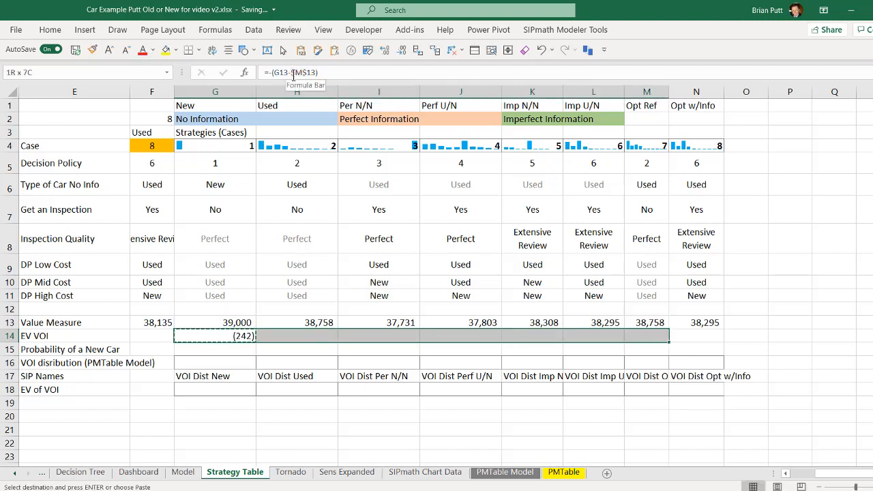
key(ctrl+v)
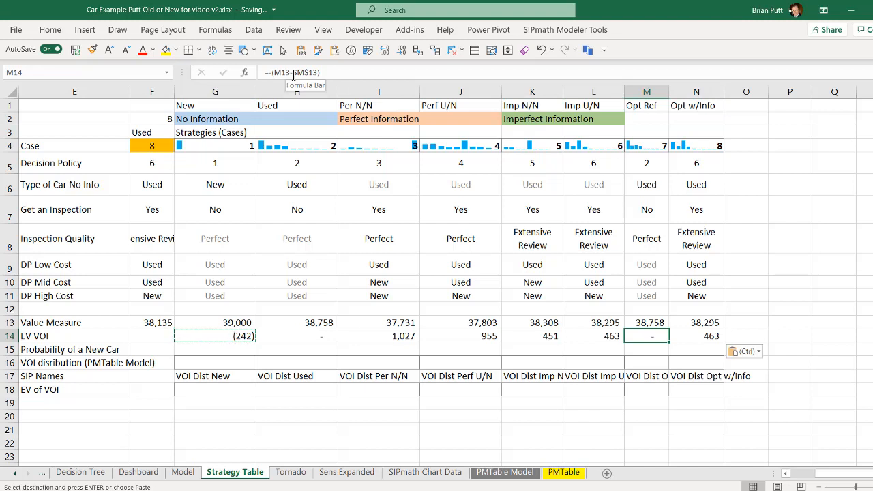
key(Right)
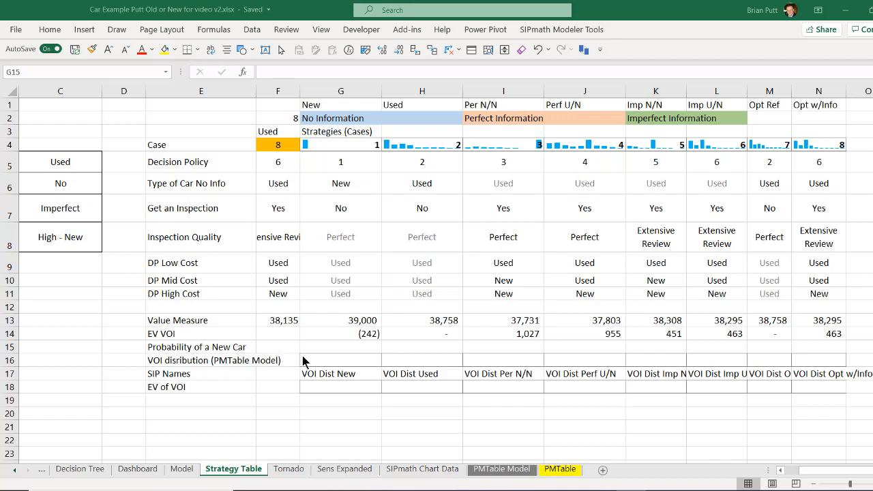
Set the Probability of a New Car to 100% for the New strategy and 0% for the Used strategy.
click(334, 343)
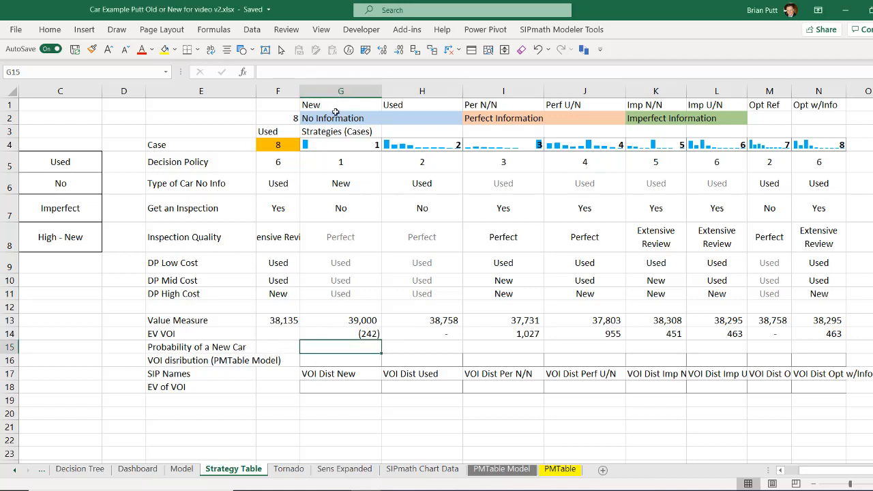
text(100)
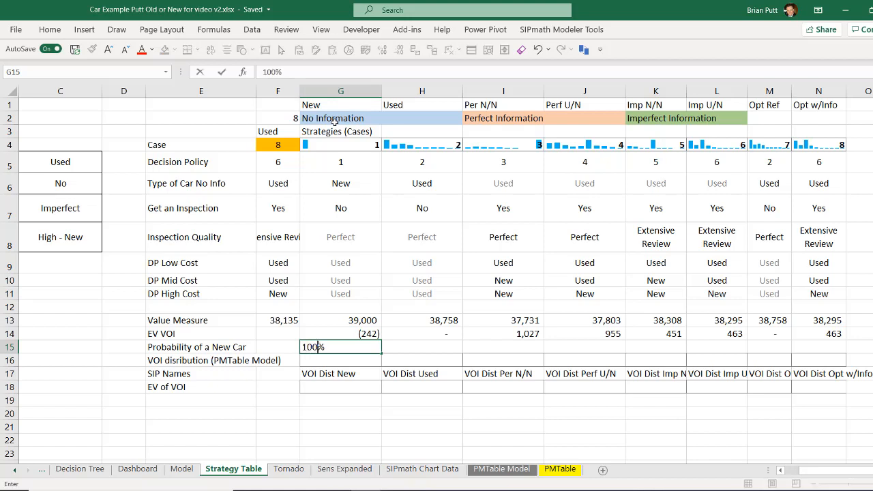
key(Tab)
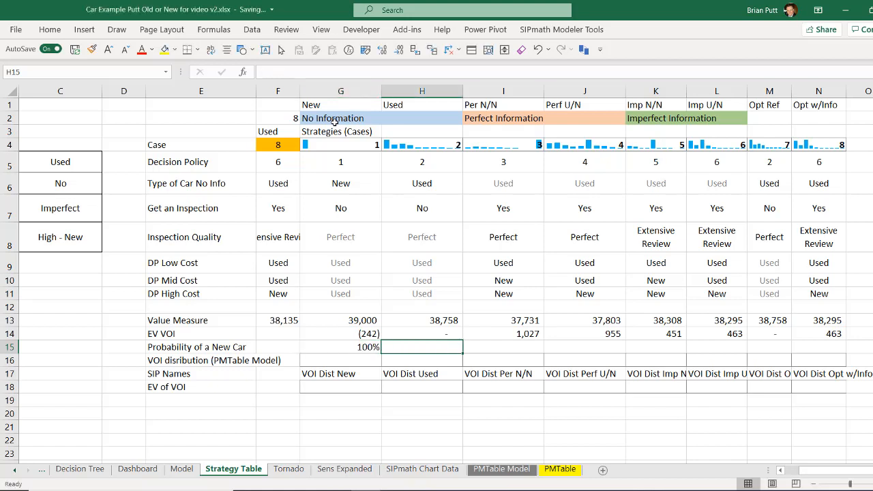
text(0)
key(Tab)
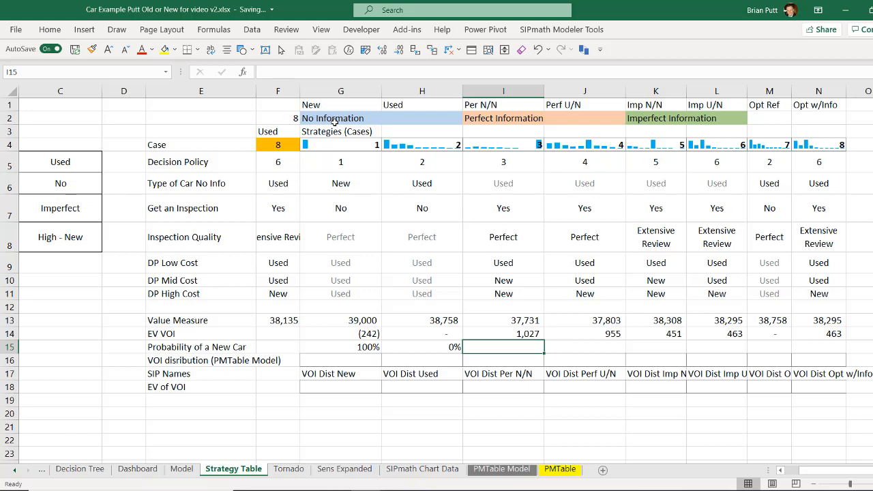
Calculate the chance that the Per N/N output in I4 equals 39000, using Chance of Whatever with I15 as destination.
click(536, 30)
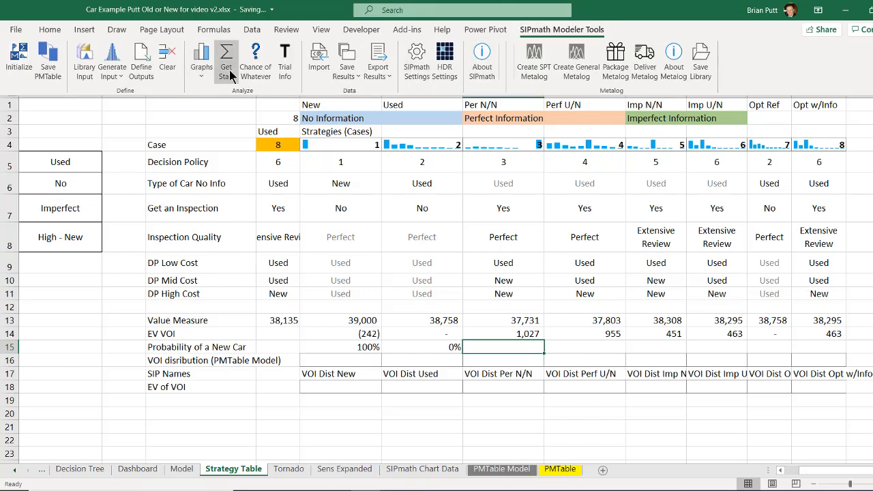
click(261, 51)
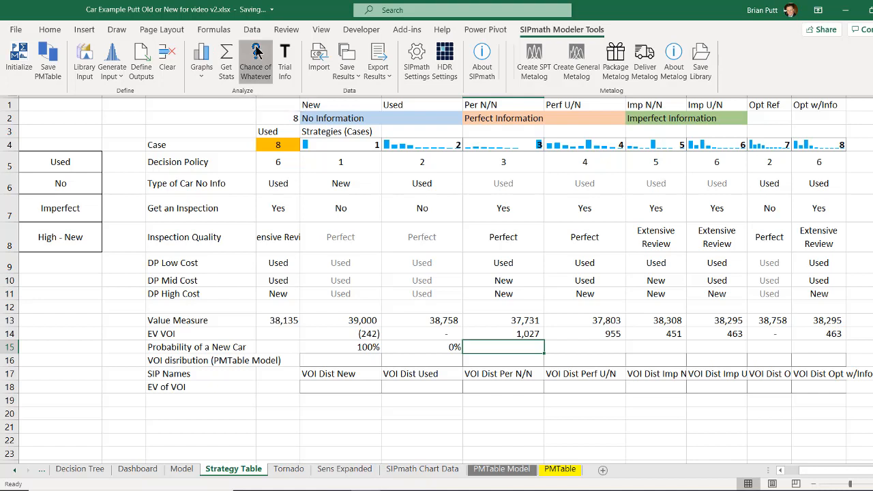
click(494, 146)
click(469, 230)
text(=)
click(471, 245)
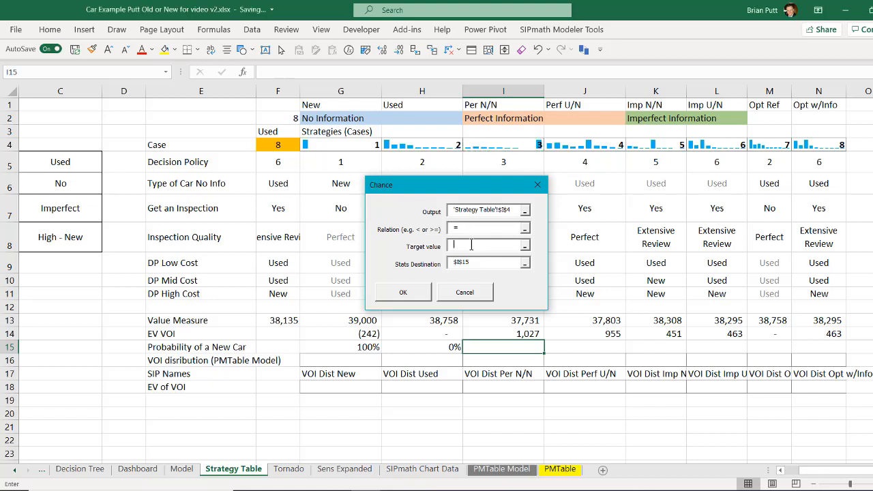
text(39000)
drag(475, 189, 714, 171)
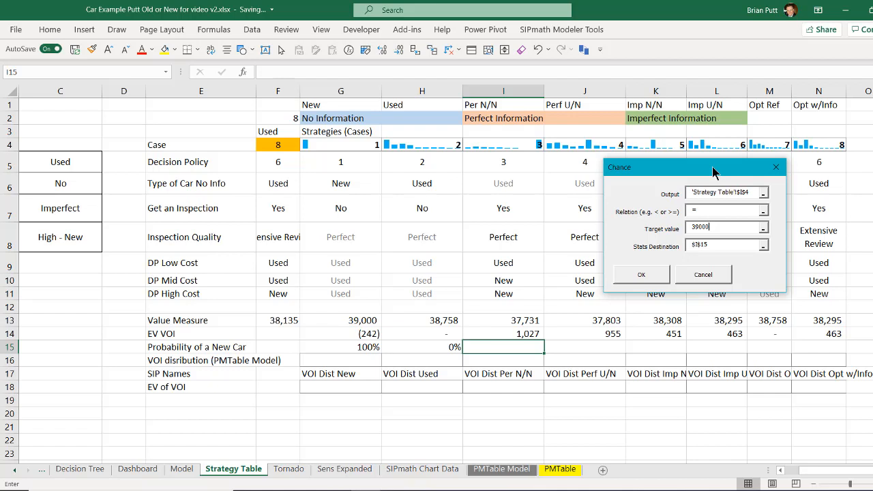
click(641, 275)
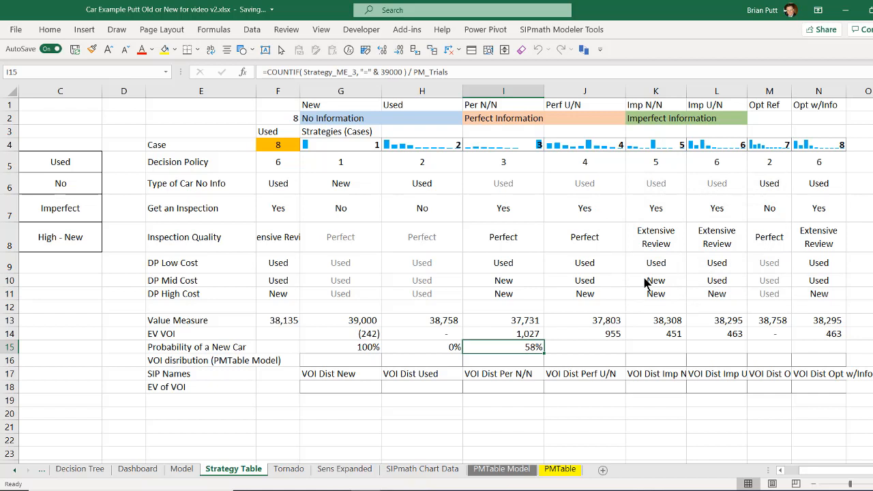
Create a cumulative distribution chart of the Per N/N case from I4 and compare it with its new-car probability in I15.
click(492, 148)
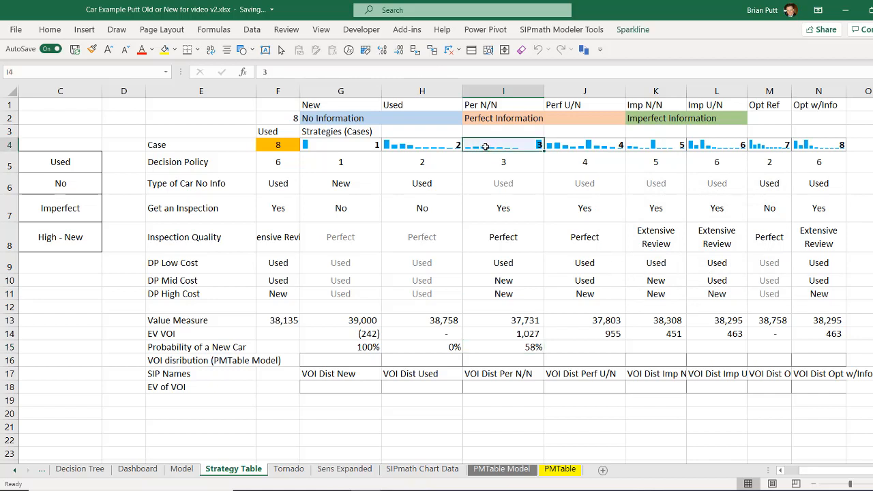
click(572, 34)
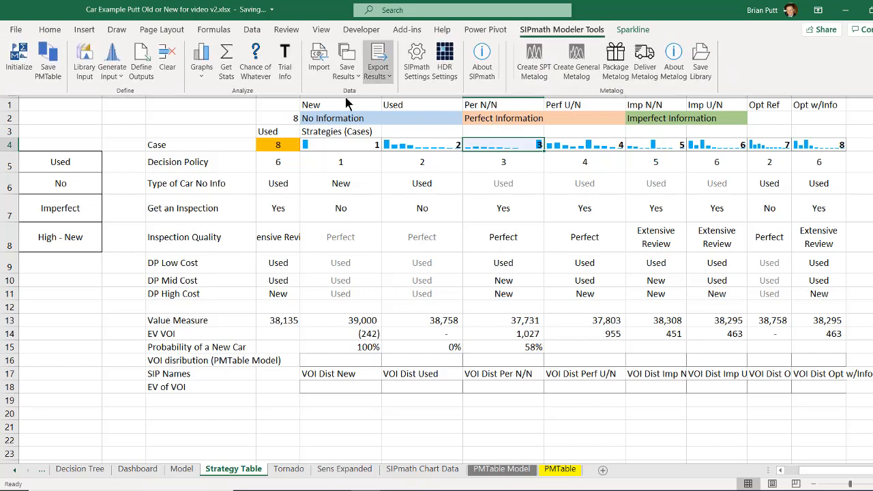
click(201, 55)
scroll(853, 413, down, 4)
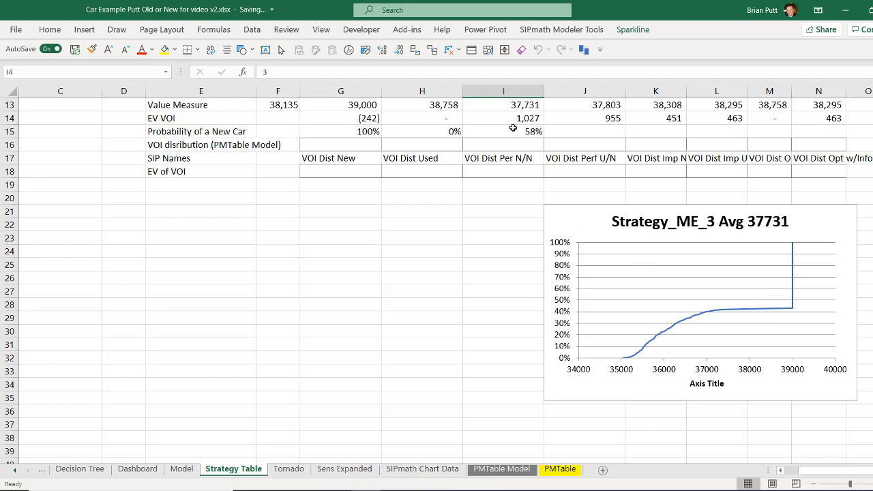
click(513, 129)
scroll(795, 309, up, 2)
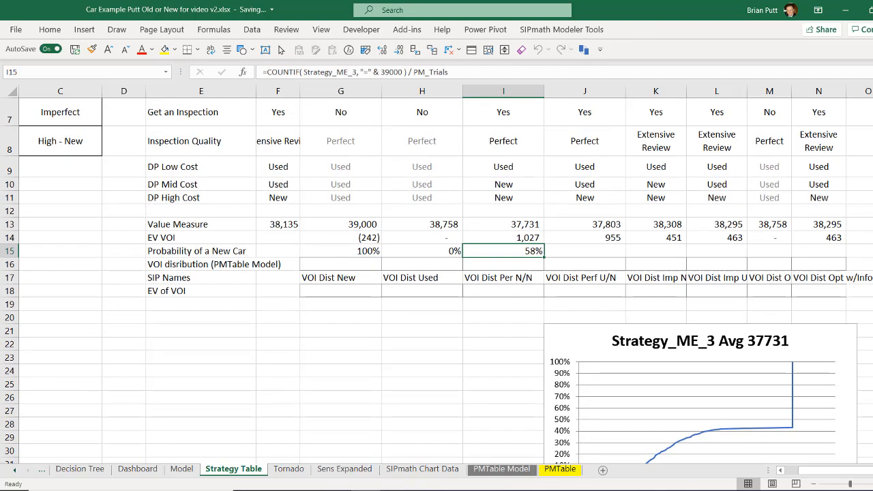
Calculate the chance that the Perf U/N output in J4 equals 39000, placing the result in J15.
click(573, 249)
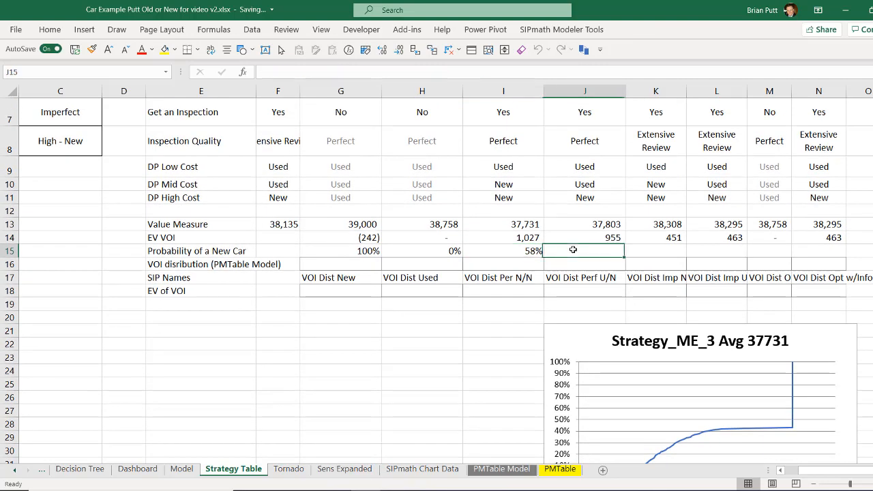
click(561, 29)
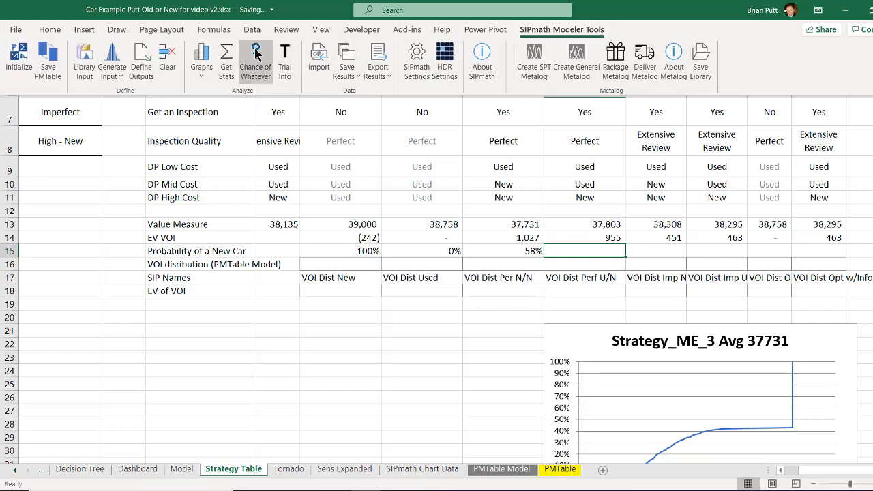
click(256, 54)
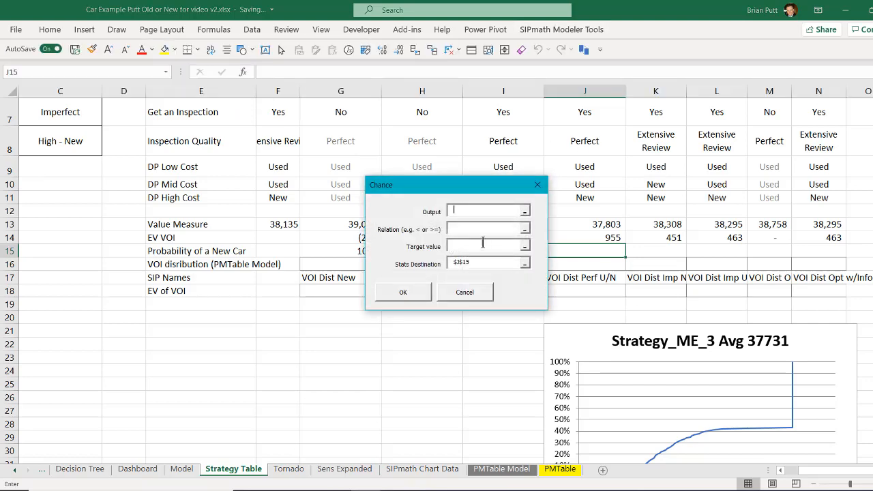
drag(872, 197, 872, 182)
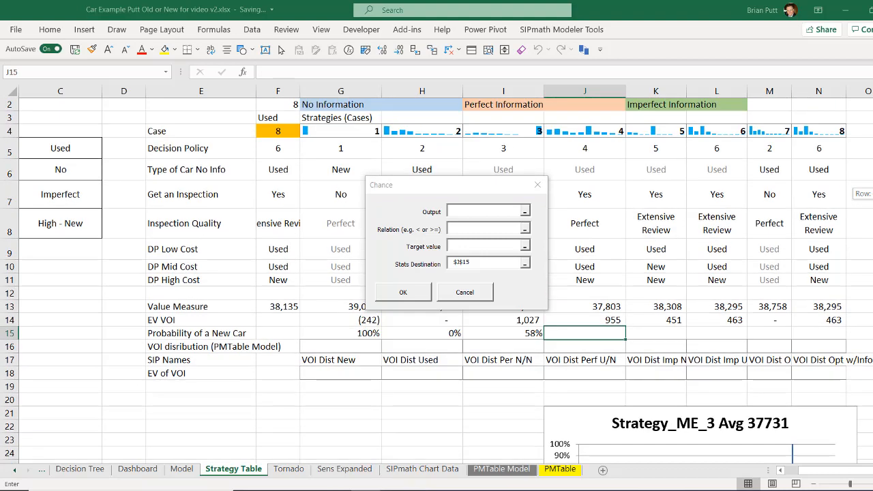
click(570, 137)
click(461, 230)
text(3900)
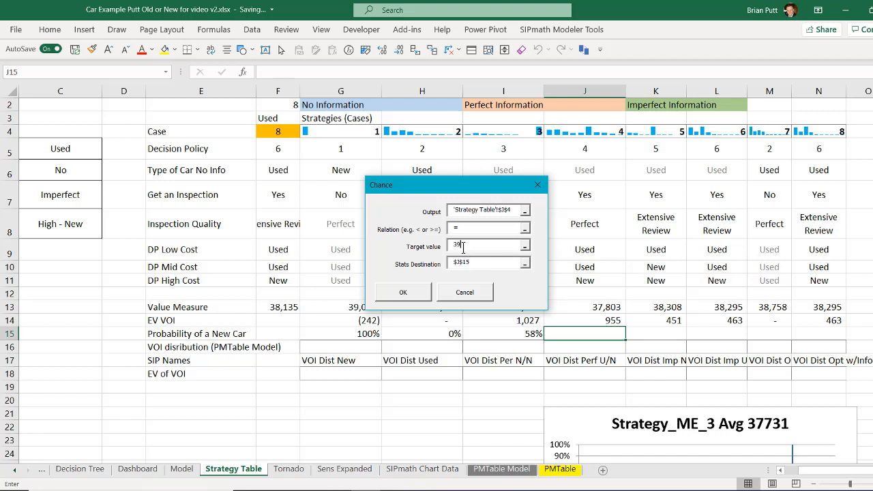
text(0)
click(402, 292)
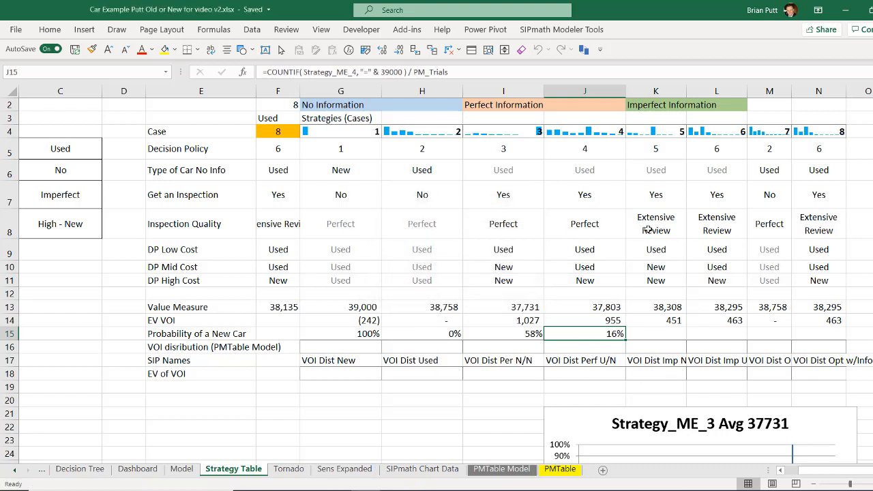
Calculate the new-car probabilities for both imperfect information cases in K15:L15, using outputs K4:L4 and the relation =.
drag(655, 332, 707, 335)
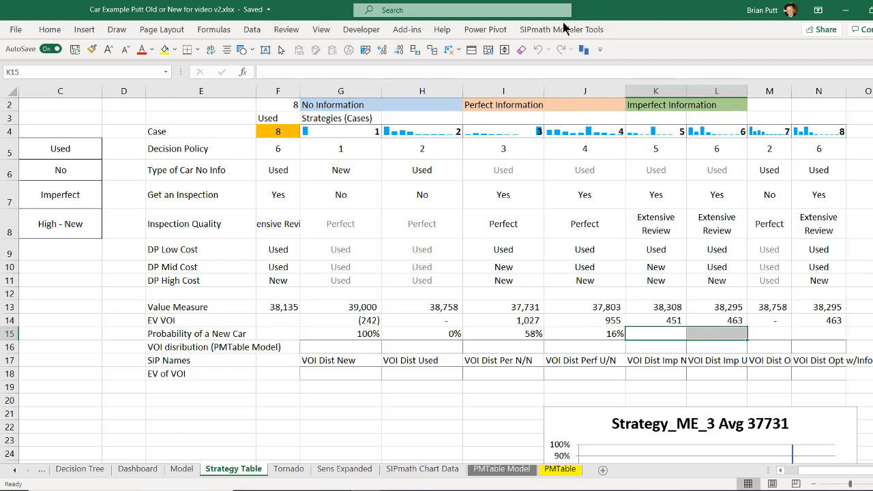
click(562, 30)
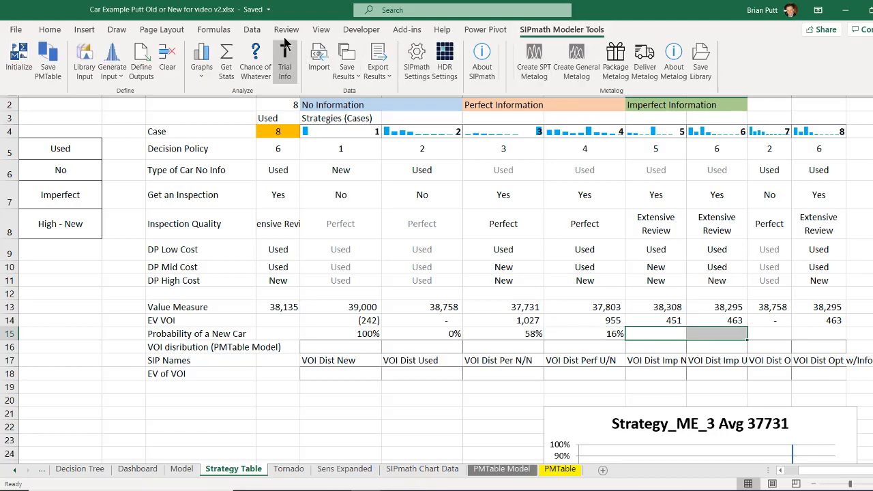
click(254, 56)
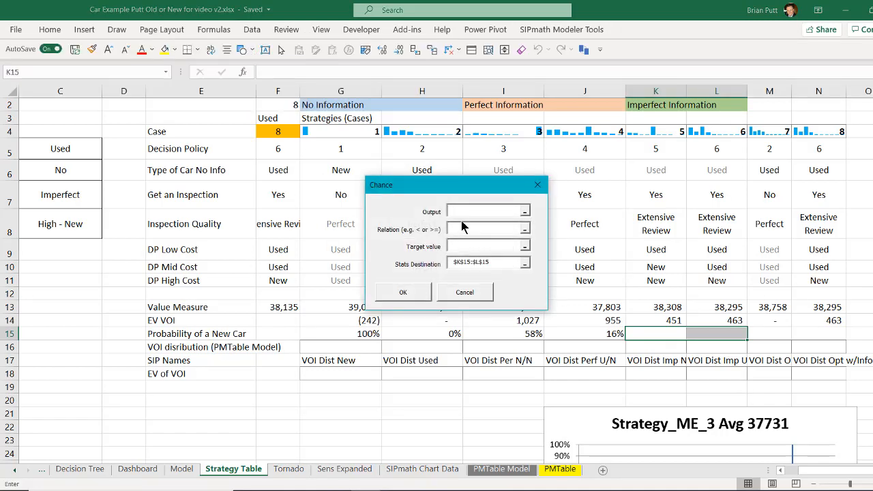
drag(662, 133, 697, 134)
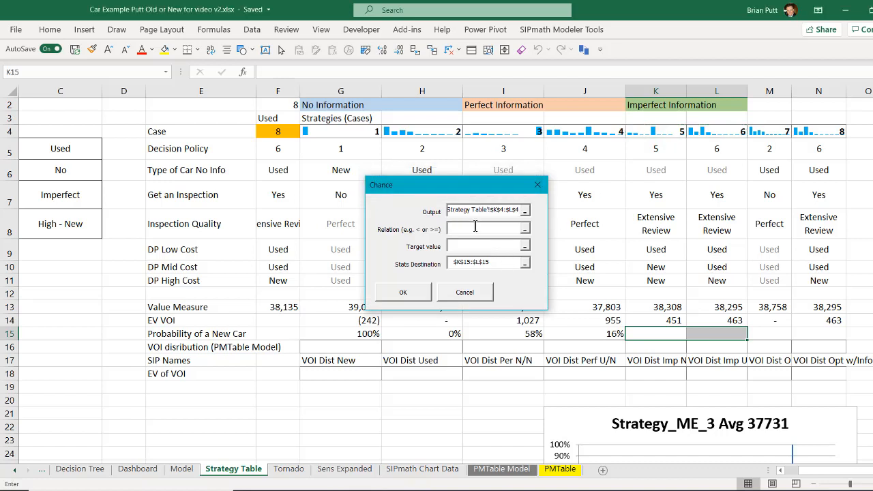
text(=)
key(Return)
Shift the Strategy_ME_3 chart under column G and create a combined cumulative chart of the Opt Ref and Opt w/Info outputs in M4:N4.
click(844, 391)
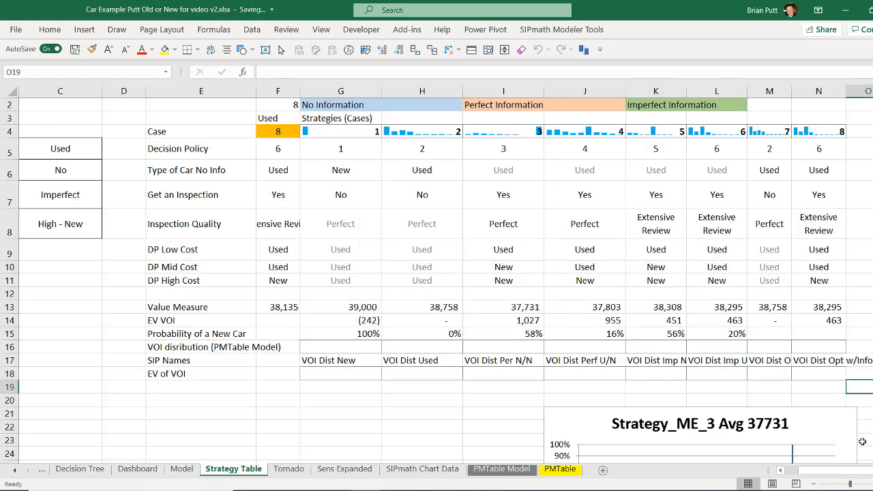
scroll(445, 279, right, 3)
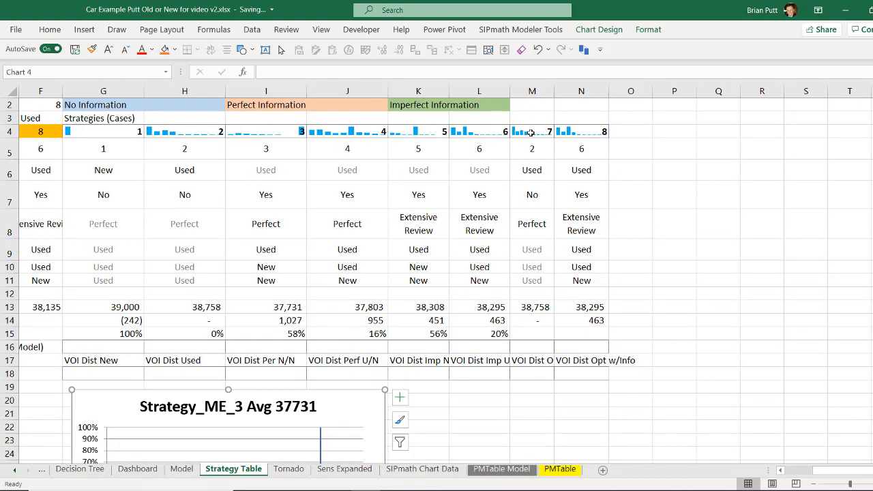
drag(530, 132, 570, 131)
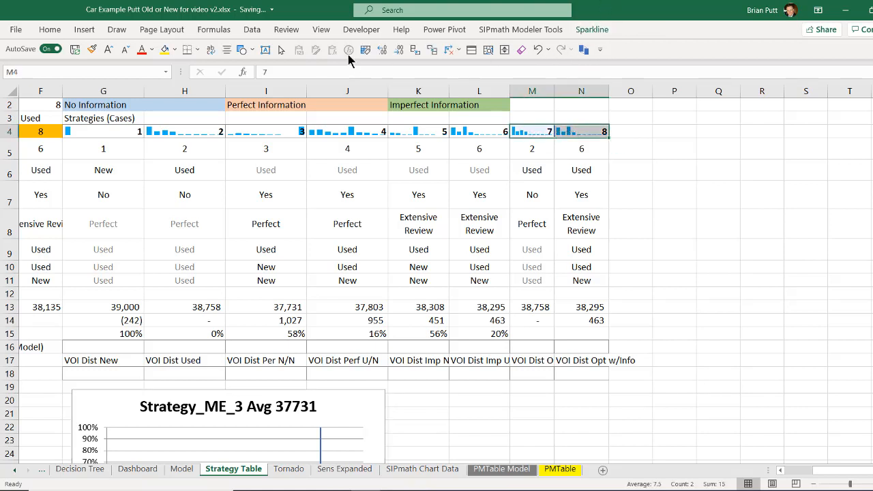
click(486, 30)
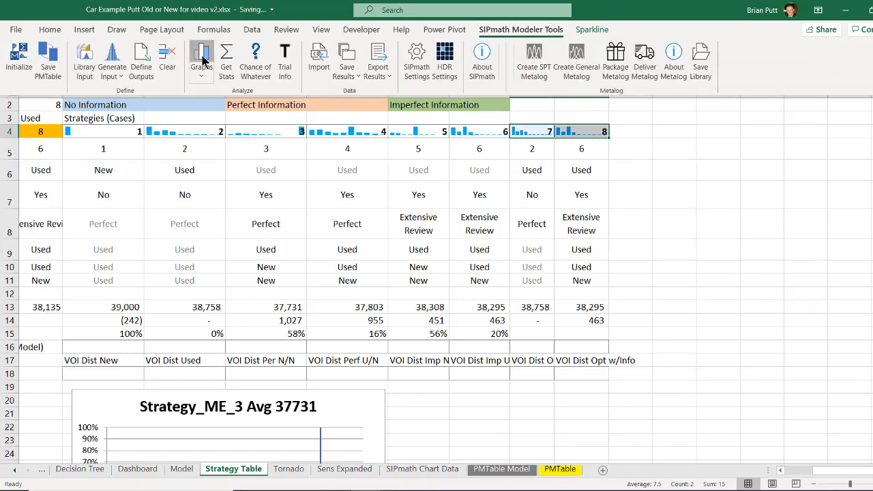
click(200, 54)
click(413, 350)
click(630, 224)
click(413, 398)
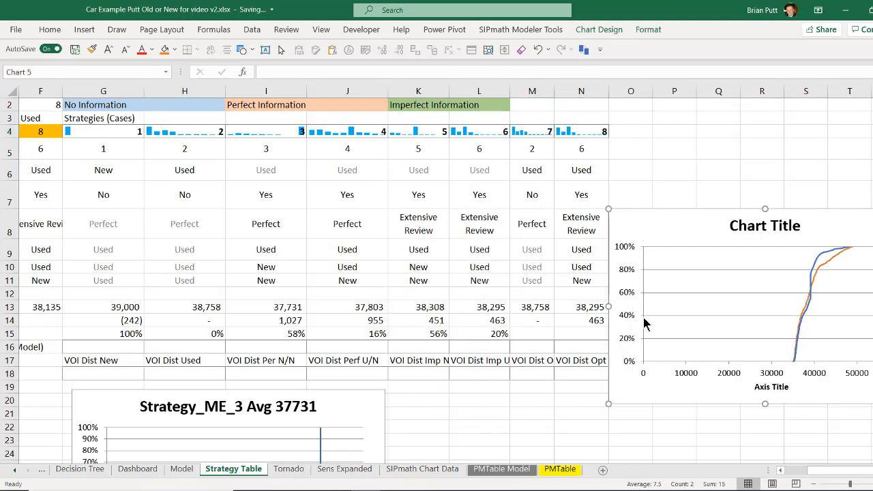
Set the combined chart's horizontal axis minimum to 35000 and title that axis Car Cost.
right_click(809, 373)
click(838, 362)
drag(842, 189, 756, 206)
text(35)
click(727, 470)
click(727, 469)
click(727, 469)
click(727, 470)
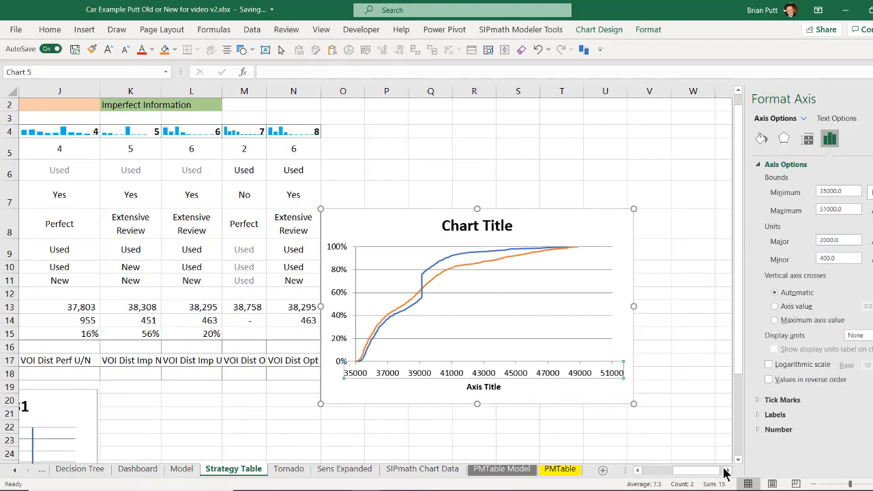
click(569, 437)
click(478, 387)
text(Car Cost)
key(Return)
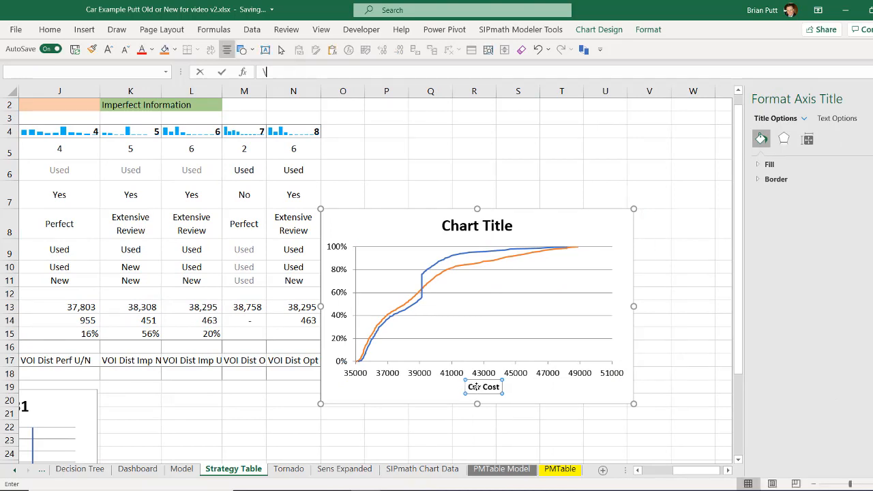
Add a legend to the combined chart and place it below the strategy table beside the Strategy_ME_3 chart.
click(632, 216)
click(648, 217)
click(672, 308)
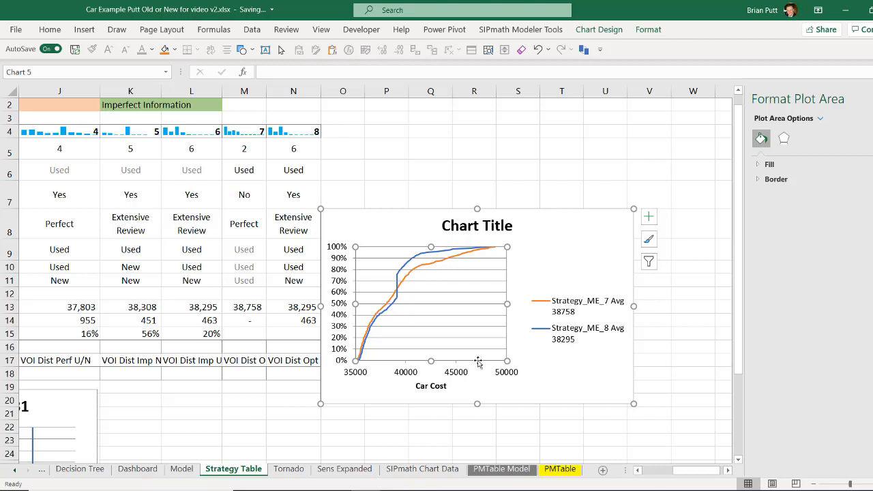
click(287, 320)
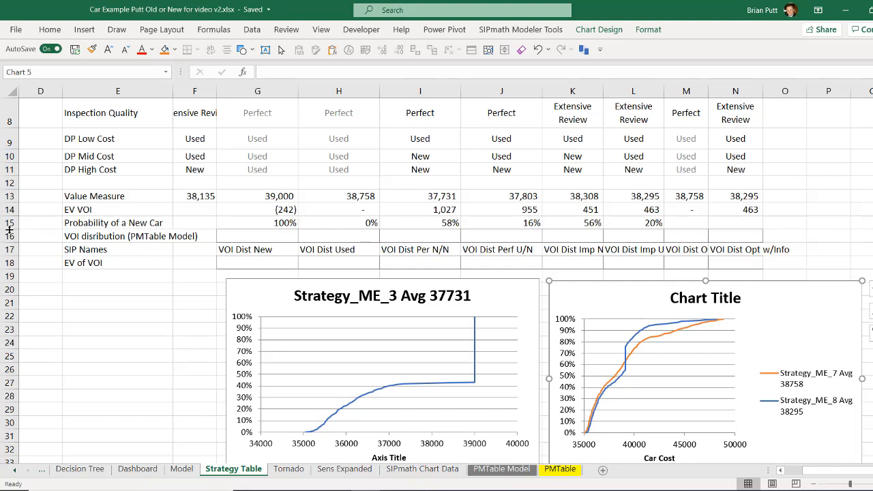
Insert a row above Probability of a New Car and label it StdDev in E15.
click(9, 225)
right_click(8, 225)
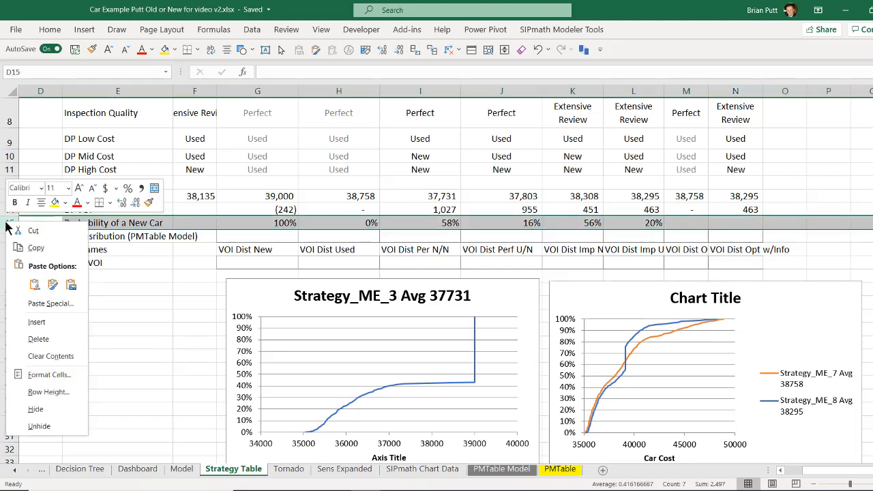
click(36, 323)
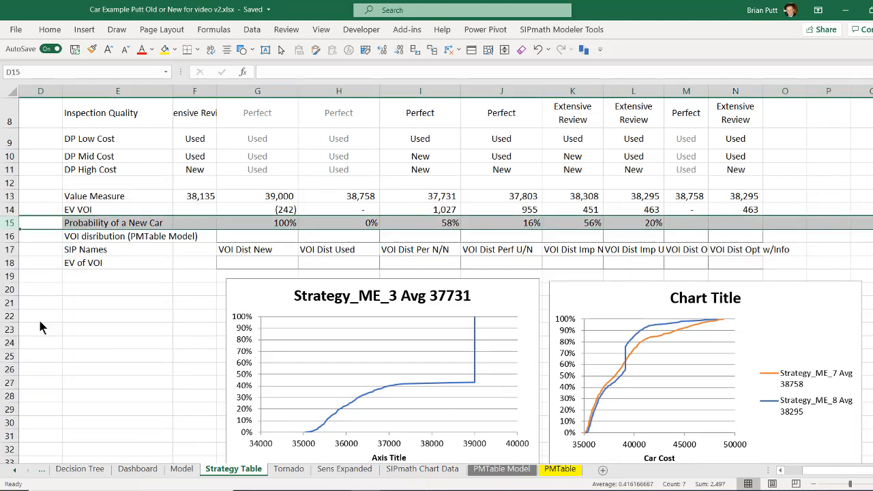
click(84, 222)
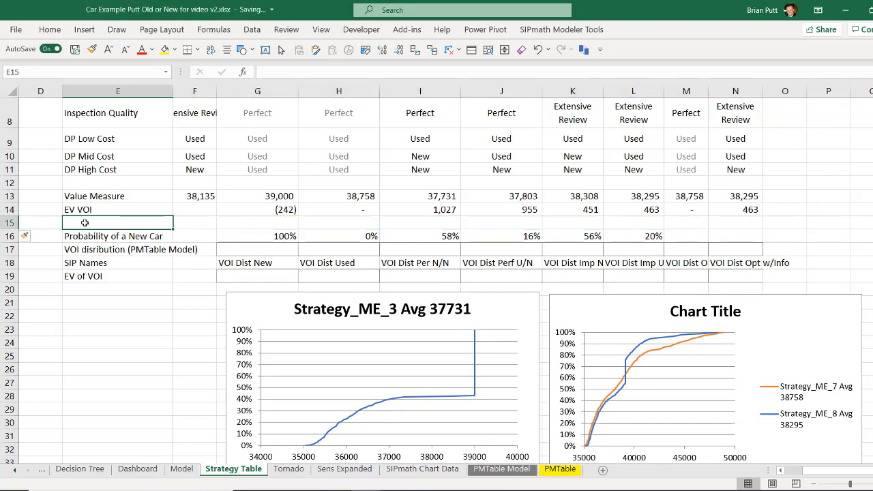
text(StdDev)
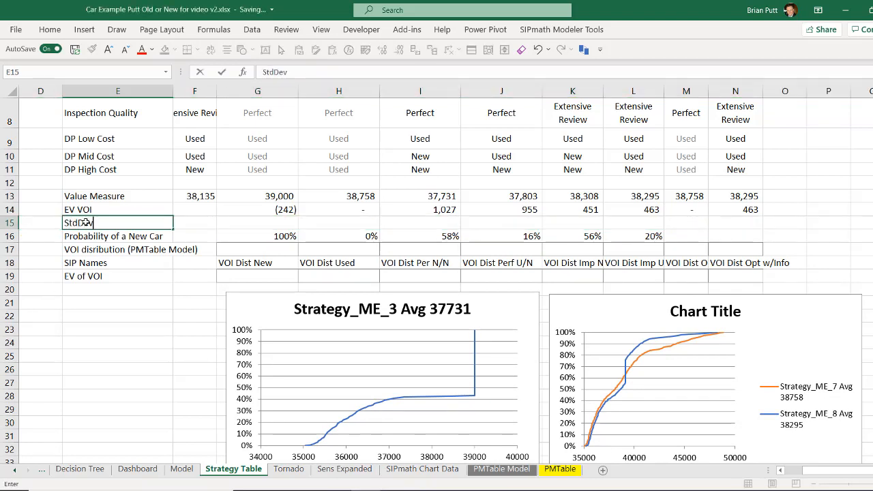
key(ctrl+Return)
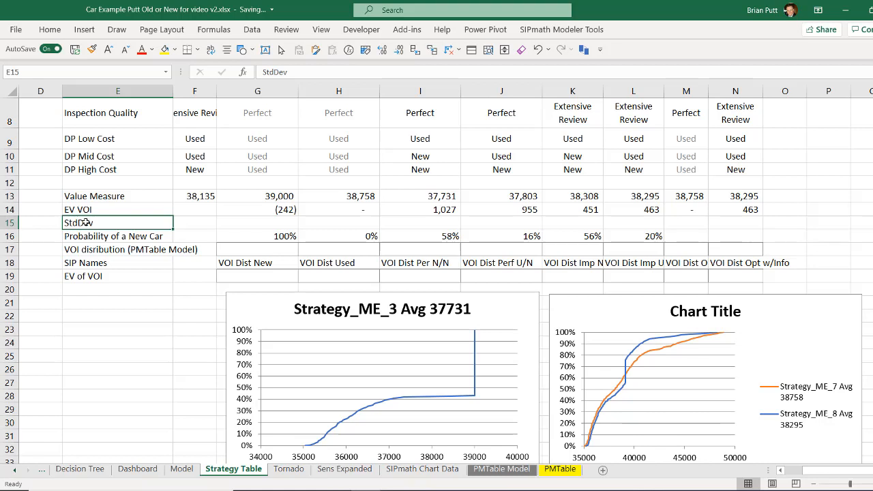
Calculate the sample standard deviation of the case 1 output in G15 with =STDEV.S(G4).
key(Right)
key(Right)
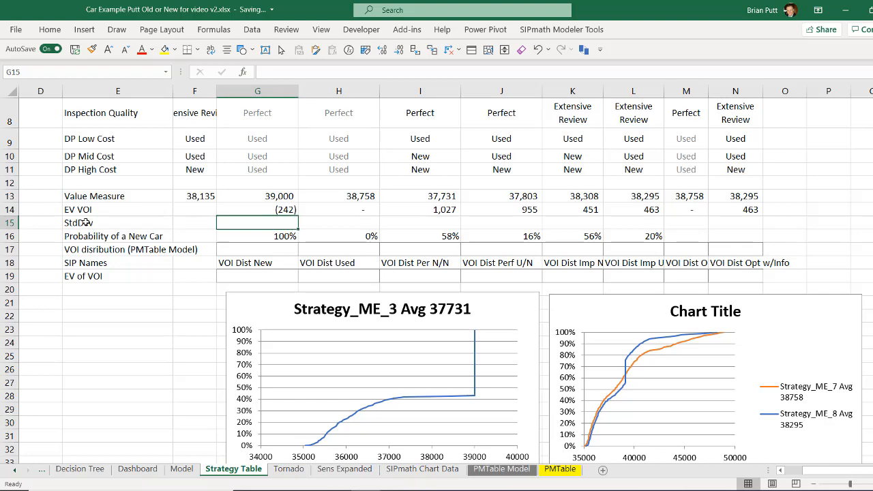
text(=stddev)
key(BackSpace)
key(BackSpace)
key(BackSpace)
key(BackSpace)
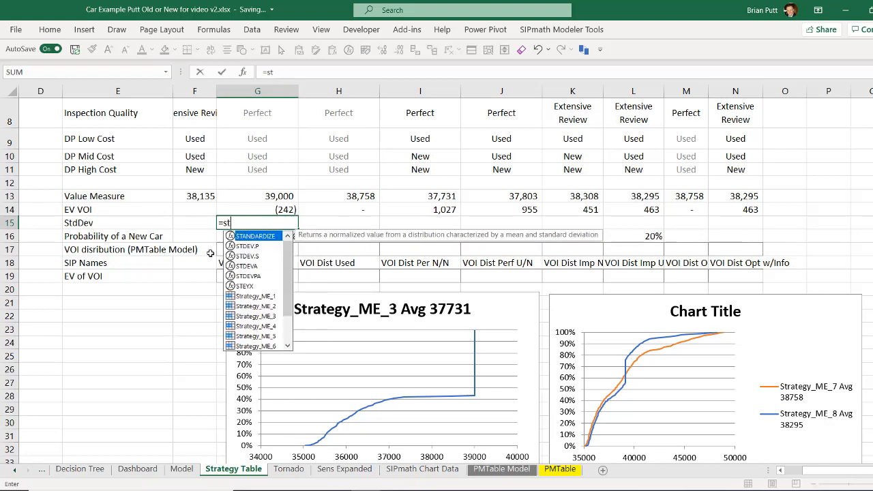
double_click(235, 260)
scroll(260, 234, up, 2)
click(251, 132)
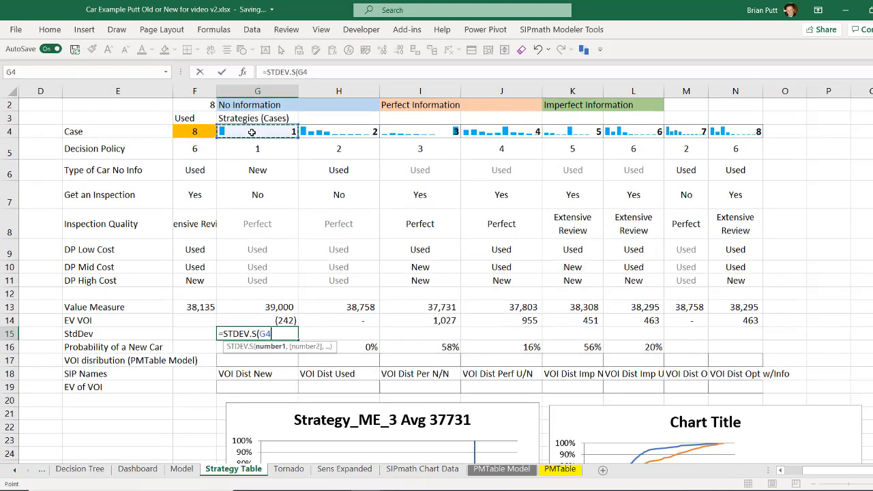
key(Return)
Copy the StdDev formula across G15:N15 and convert it with SIPmath to calculate from each strategy's simulated output.
key(ctrl+c)
key(shift+Right)
key(shift+Right)
key(shift+Right)
key(shift+Right)
key(shift+Right)
key(shift+Right)
key(shift+Right)
key(ctrl+v)
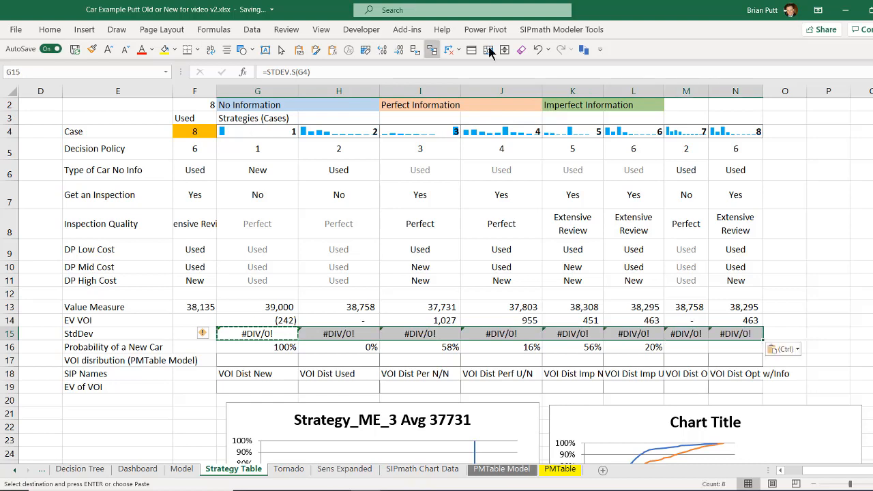
click(551, 29)
click(227, 71)
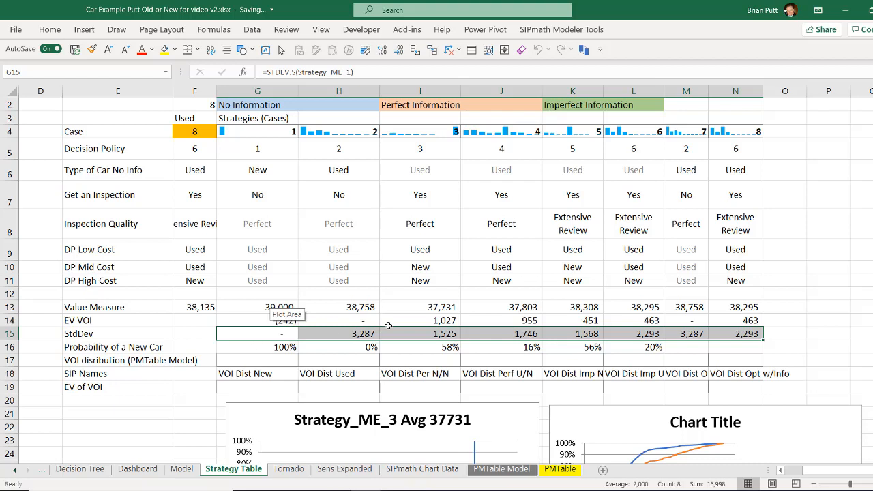
Create a scatter chart of the G13:L13 value measures against the G15:L15 standard deviations, with axes titled Cost and Standard Deviation of Cost.
click(280, 307)
key(shift+Right)
key(shift+Right)
key(shift+Right)
key(shift+Right)
key(shift+Right)
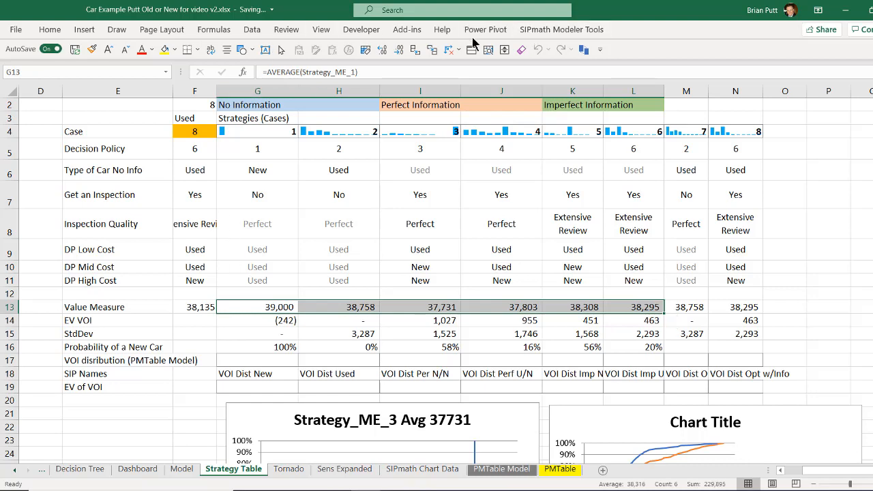
click(84, 29)
click(450, 74)
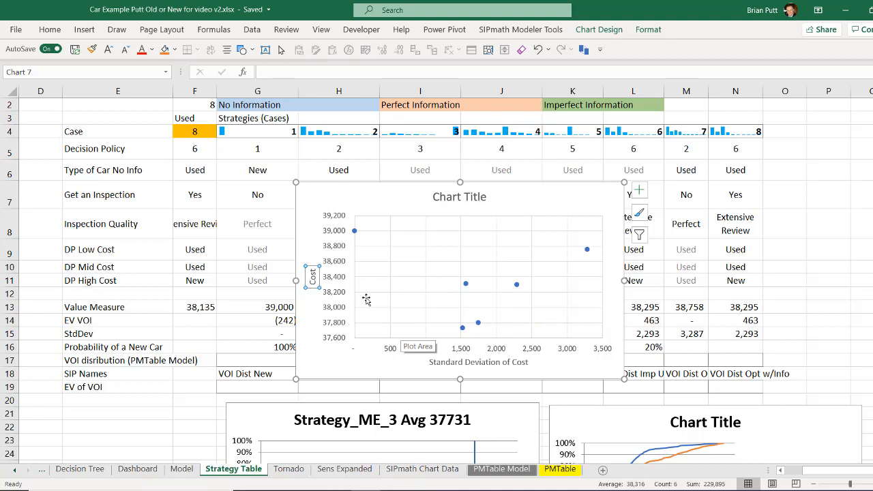
Add a text box reading Good near the low-cost, low-deviation corner of the scatter chart.
click(315, 195)
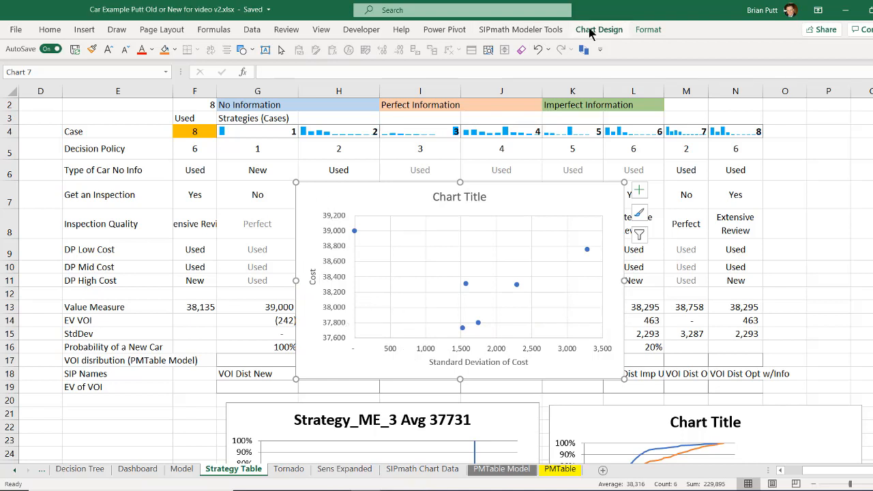
click(265, 50)
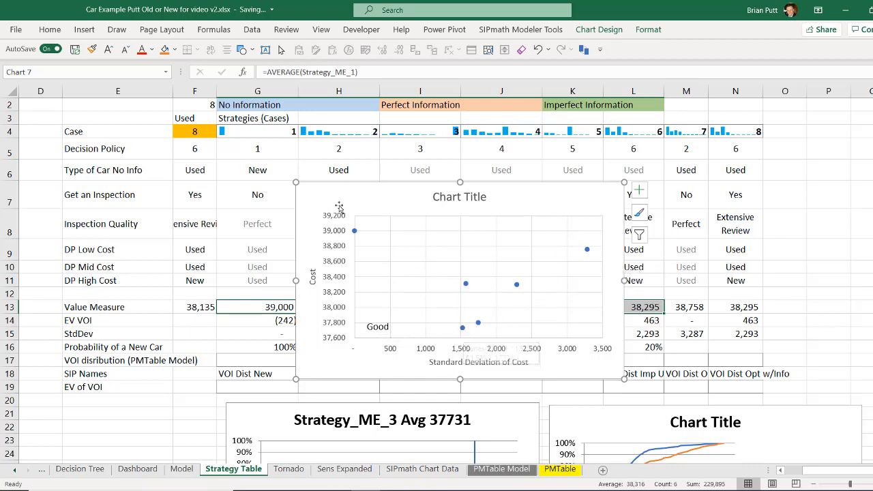
Label the scatter points with the strategy names from G1:L1 instead of their Y values.
click(516, 285)
right_click(517, 285)
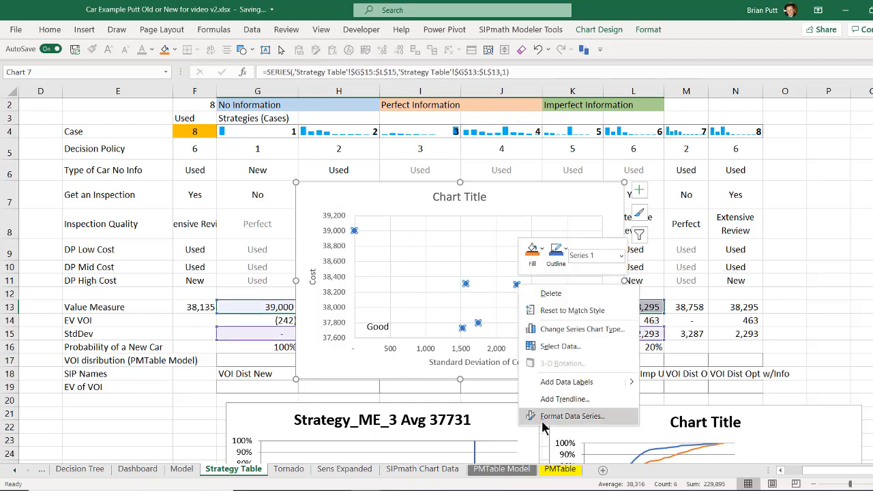
click(553, 415)
right_click(538, 284)
click(581, 439)
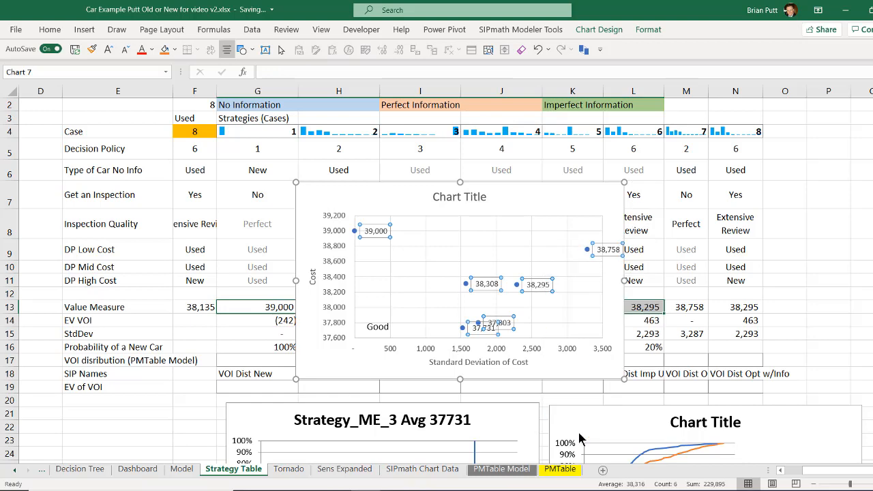
click(775, 190)
scroll(225, 109, up, 1)
drag(225, 104, 621, 104)
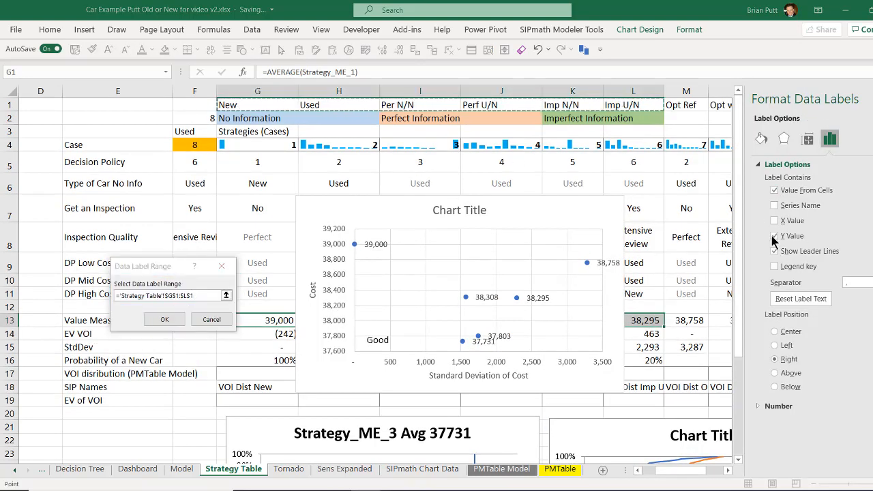
click(165, 320)
click(774, 235)
Move the Perf U/N label clear of the Per N/N label and shift the scatter chart over columns F to J.
click(493, 344)
click(500, 337)
drag(503, 337, 506, 329)
click(872, 99)
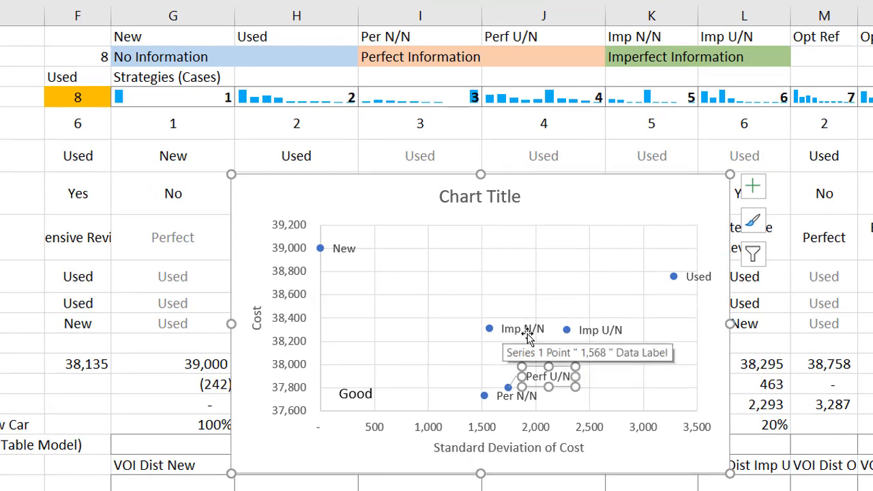
drag(565, 201, 377, 179)
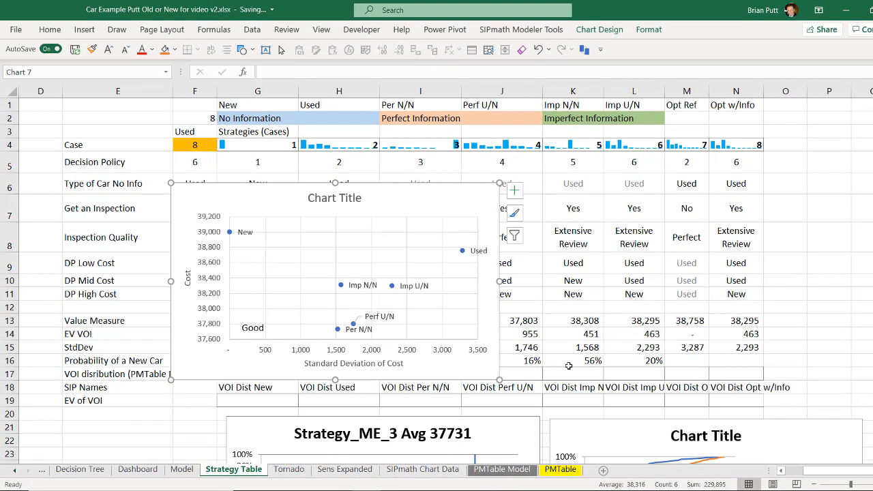
click(791, 197)
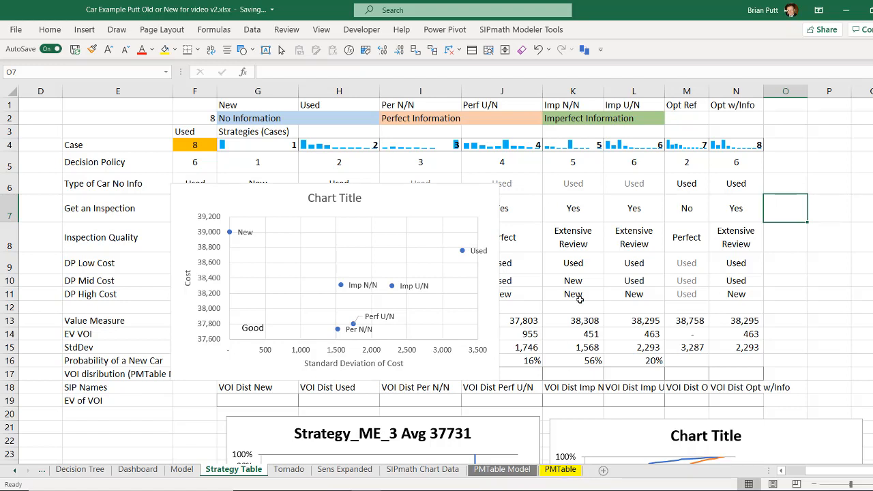
Archive the current PMTable under the name Strategy with a new PMTable in its place, and check the archived sheet.
click(585, 52)
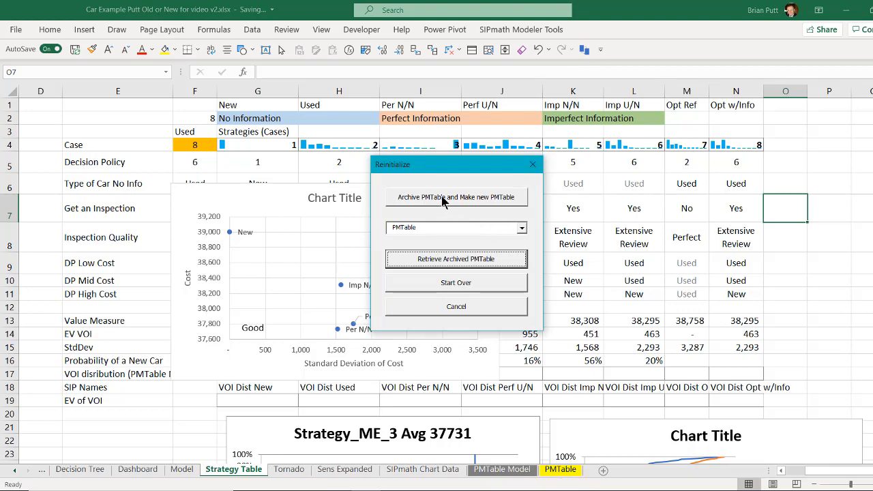
click(443, 198)
text(Strat)
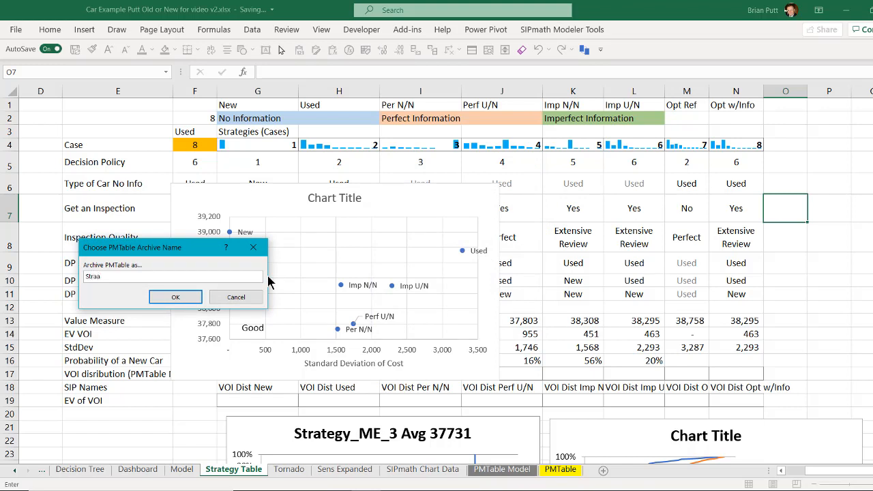
text(egy)
click(176, 296)
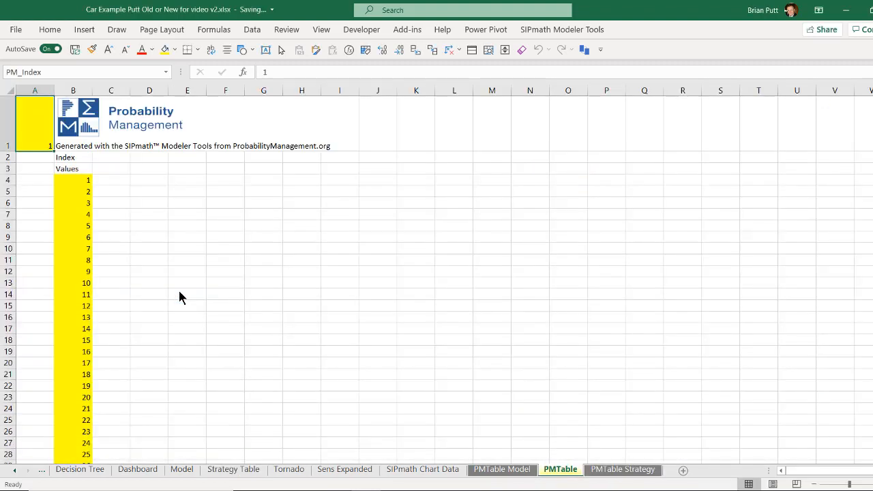
click(626, 473)
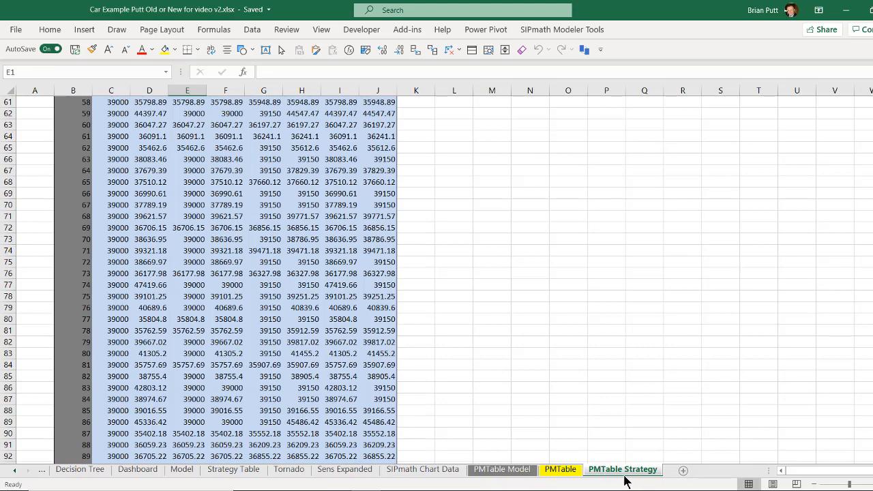
click(564, 472)
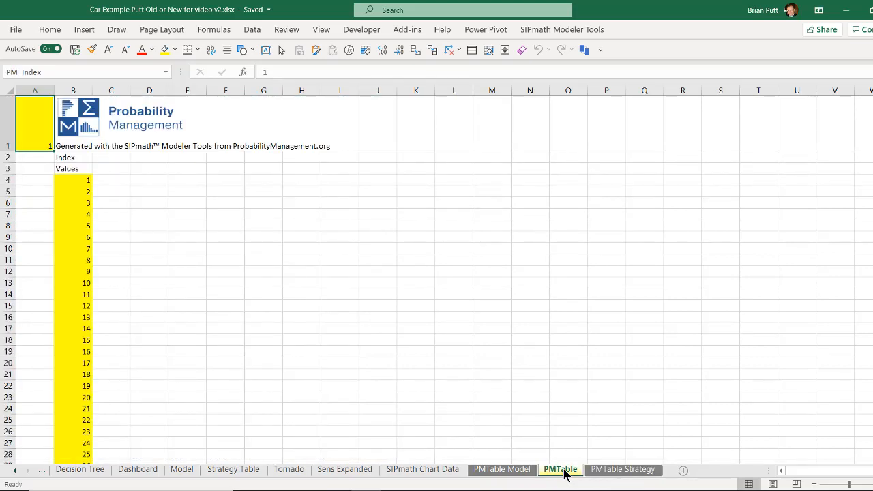